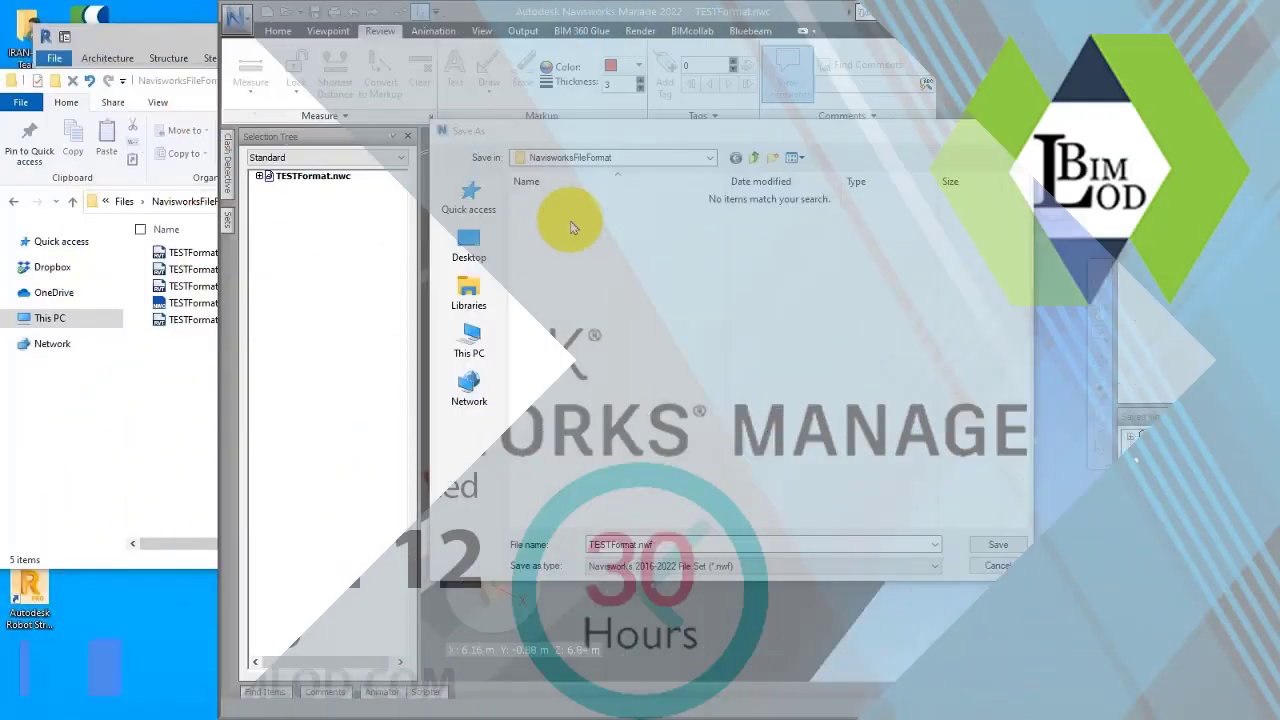
Save the model as TESTFormat.nwf, then start a new empty Untitled scene.
{"action": "left_click", "coordinate": [994, 546]}
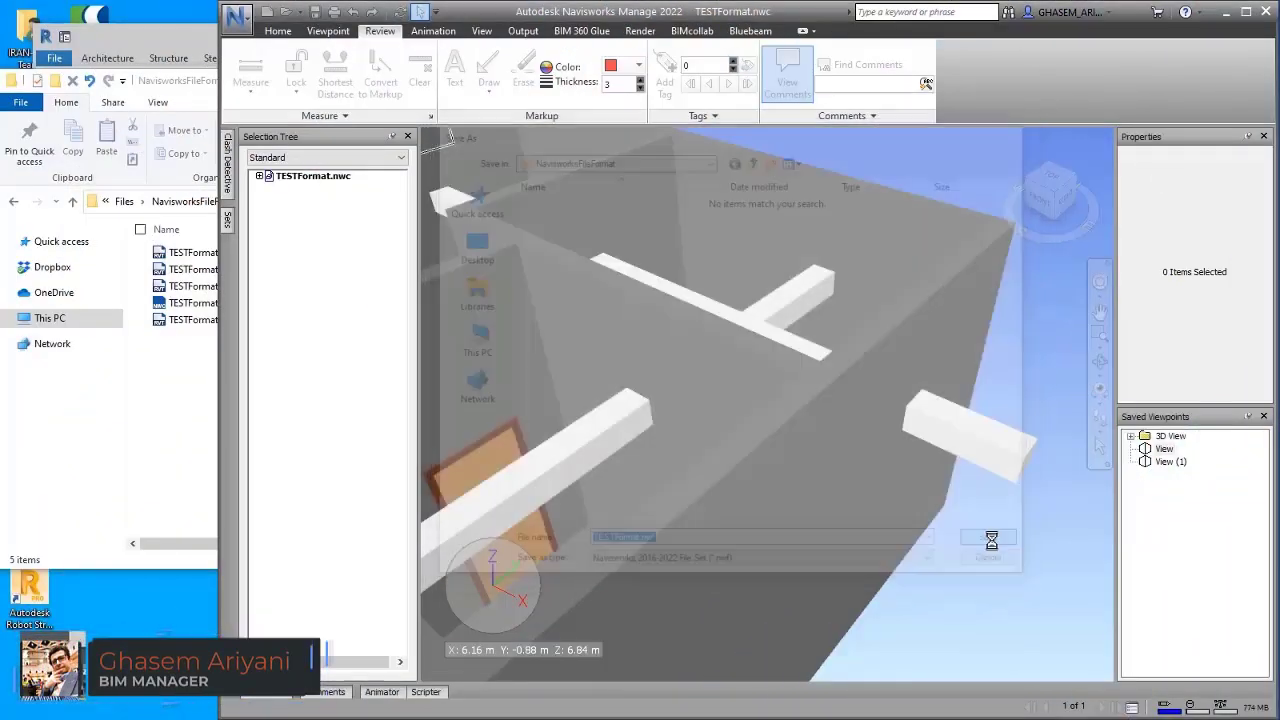
{"action": "left_click", "coordinate": [182, 386]}
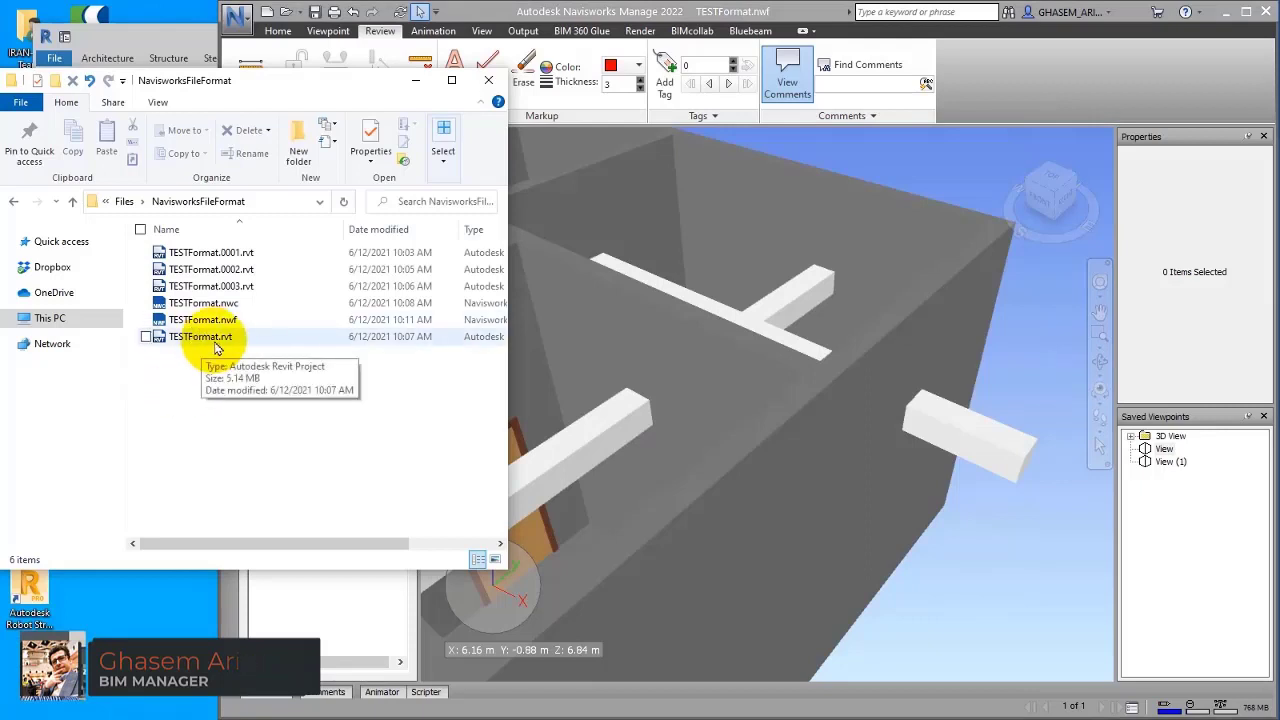
{"action": "left_click", "coordinate": [520, 15]}
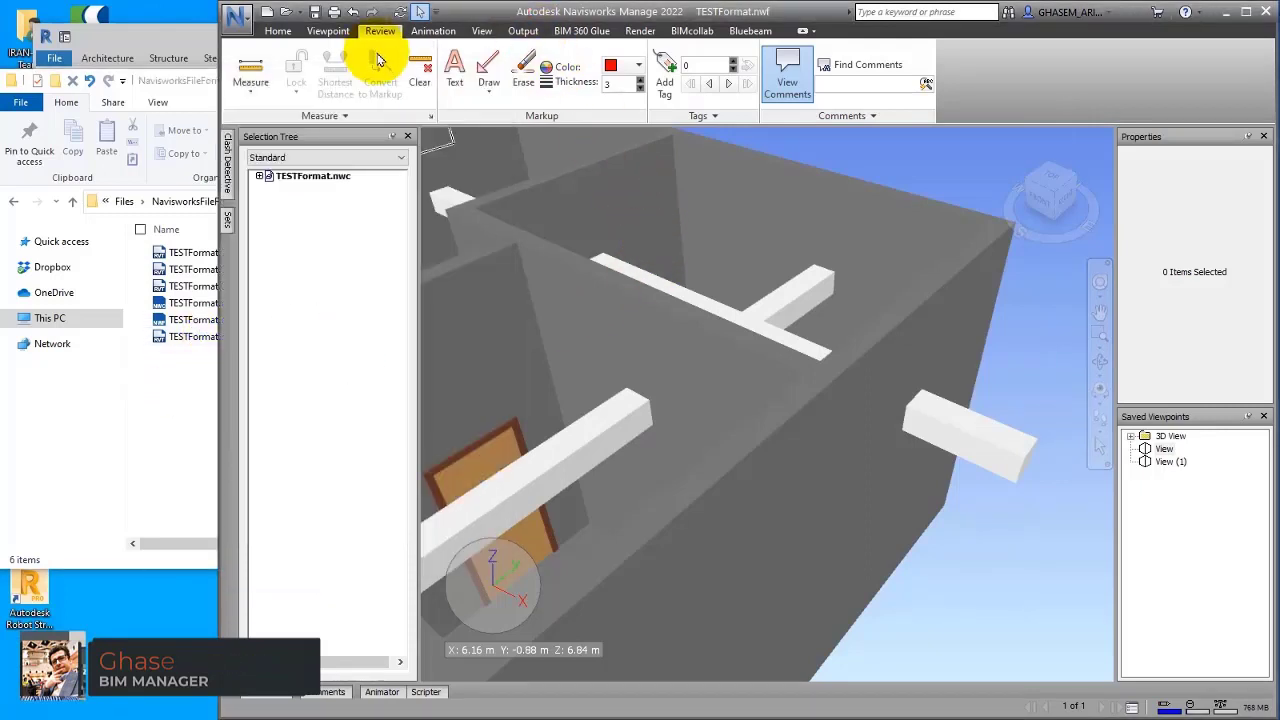
{"action": "left_click", "coordinate": [267, 11]}
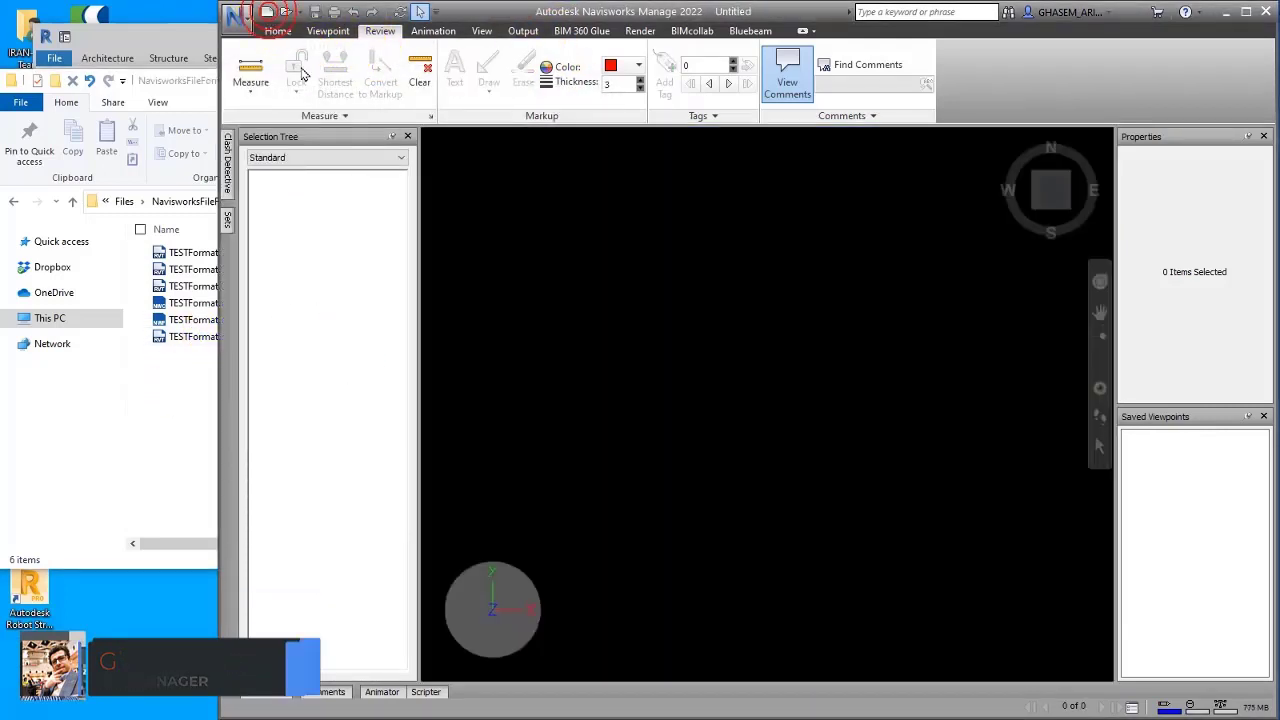
Open the TESTFormat.nwf file set.
{"action": "left_click", "coordinate": [286, 12]}
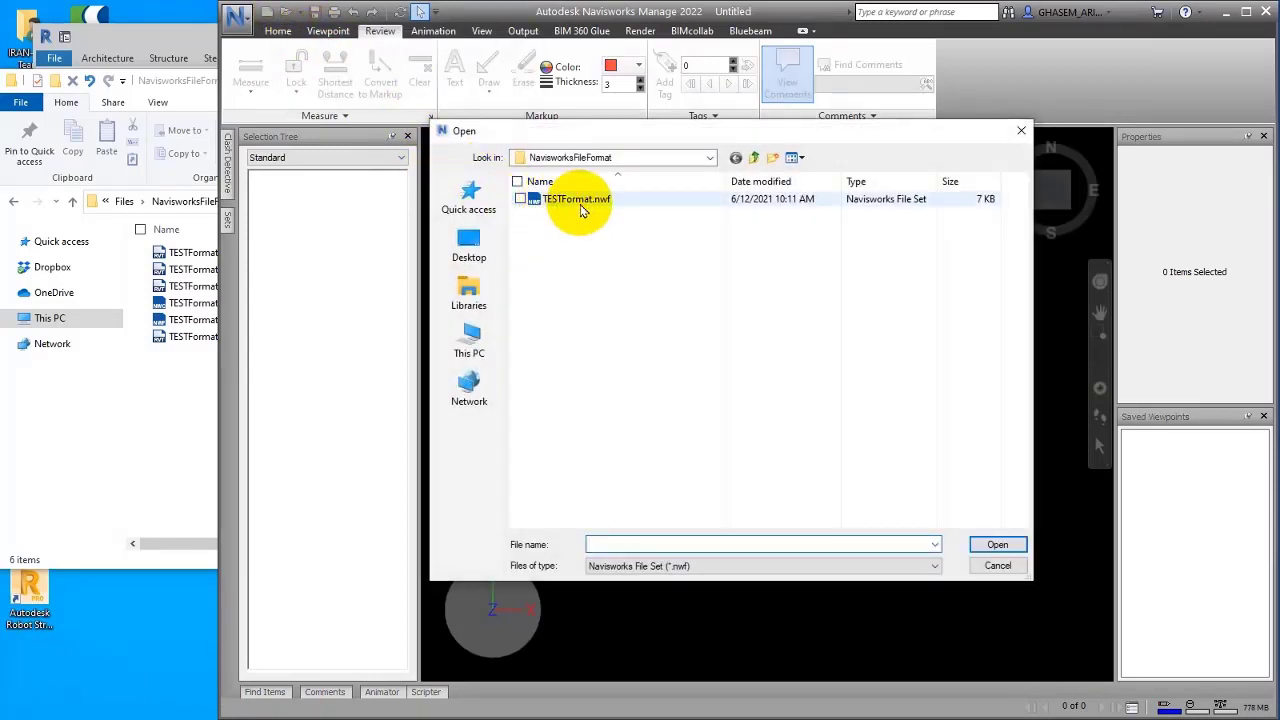
{"action": "left_click", "coordinate": [580, 208]}
{"action": "left_click", "coordinate": [990, 544]}
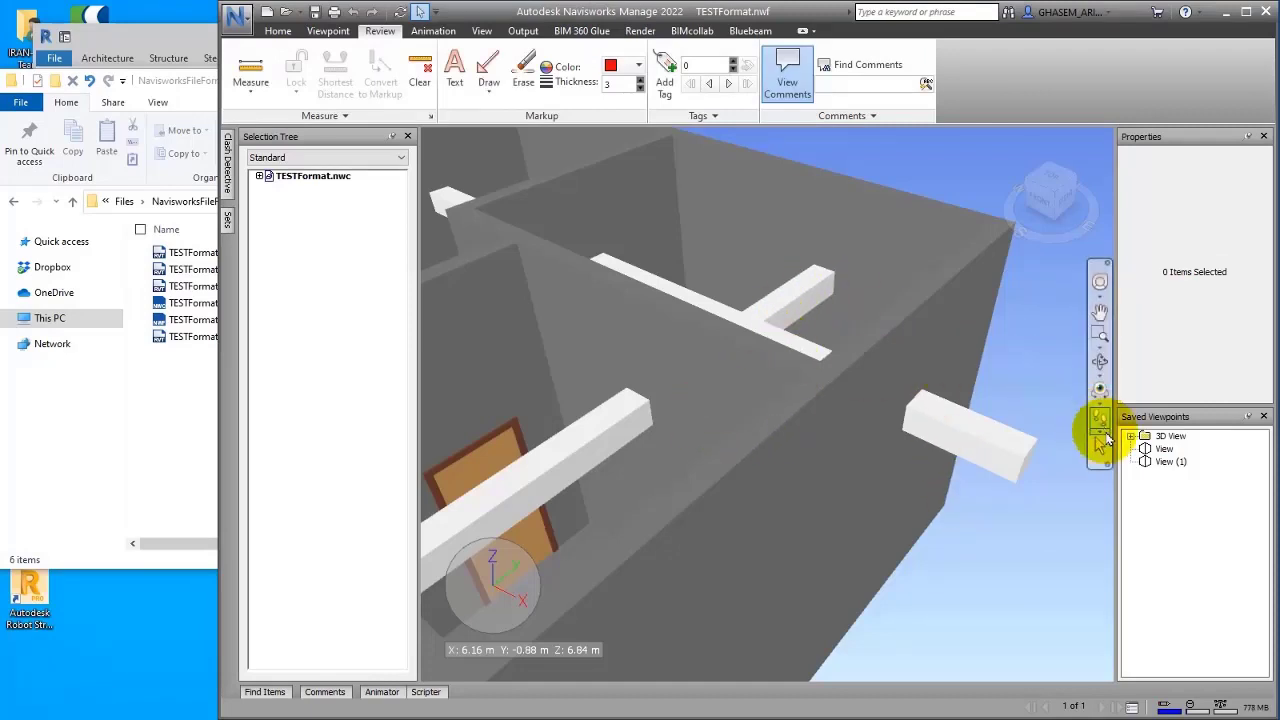
Switch between saved viewpoints View (1) and View to confirm both cameras restore.
{"action": "left_click", "coordinate": [1160, 461]}
{"action": "left_click", "coordinate": [1160, 449]}
{"action": "left_click", "coordinate": [1160, 461]}
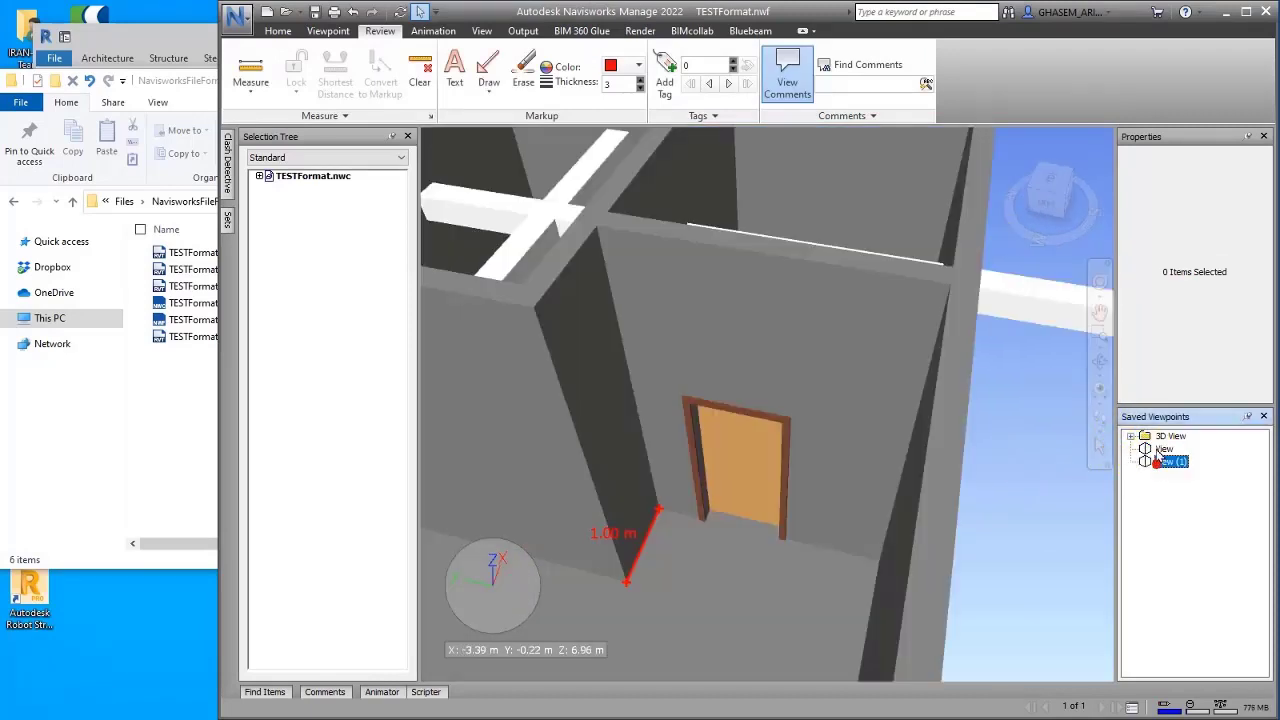
{"action": "left_click", "coordinate": [1162, 449]}
{"action": "left_click", "coordinate": [1165, 461]}
{"action": "left_click", "coordinate": [1162, 449]}
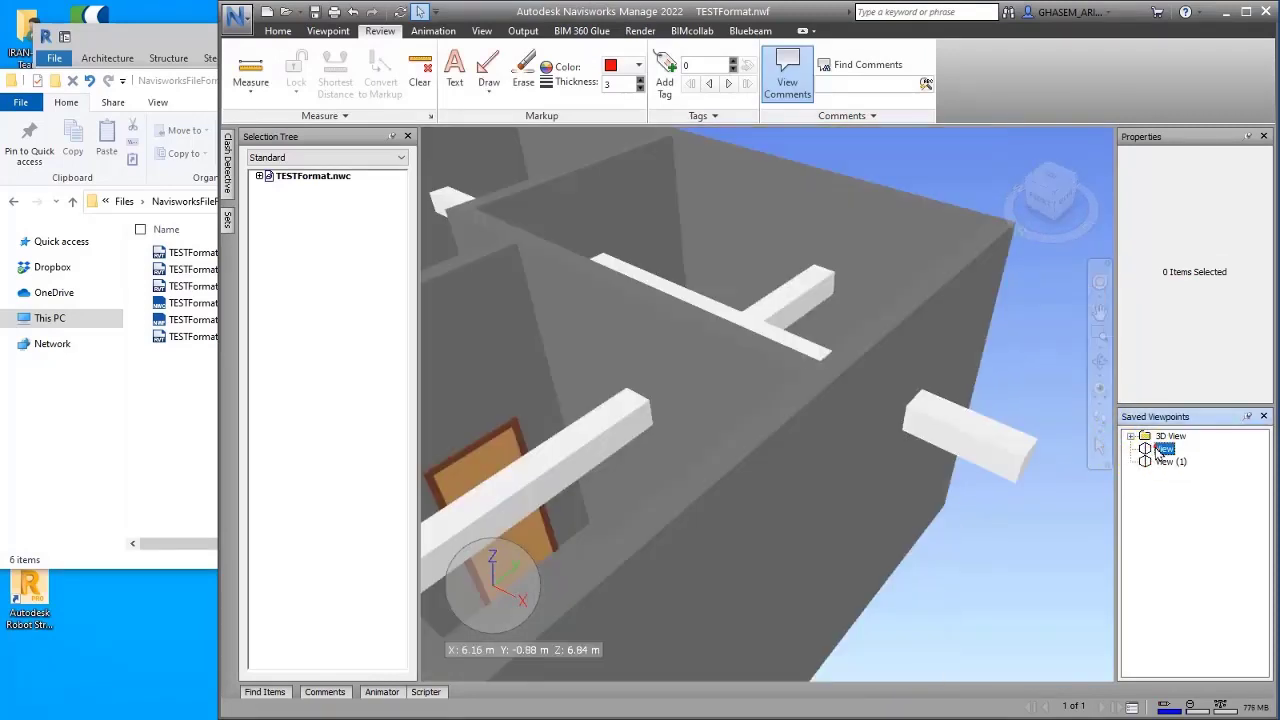
Open TESTFormat.nwc as a Navisworks Cache file in a new scene and check its saved viewpoints.
{"action": "left_click", "coordinate": [268, 12]}
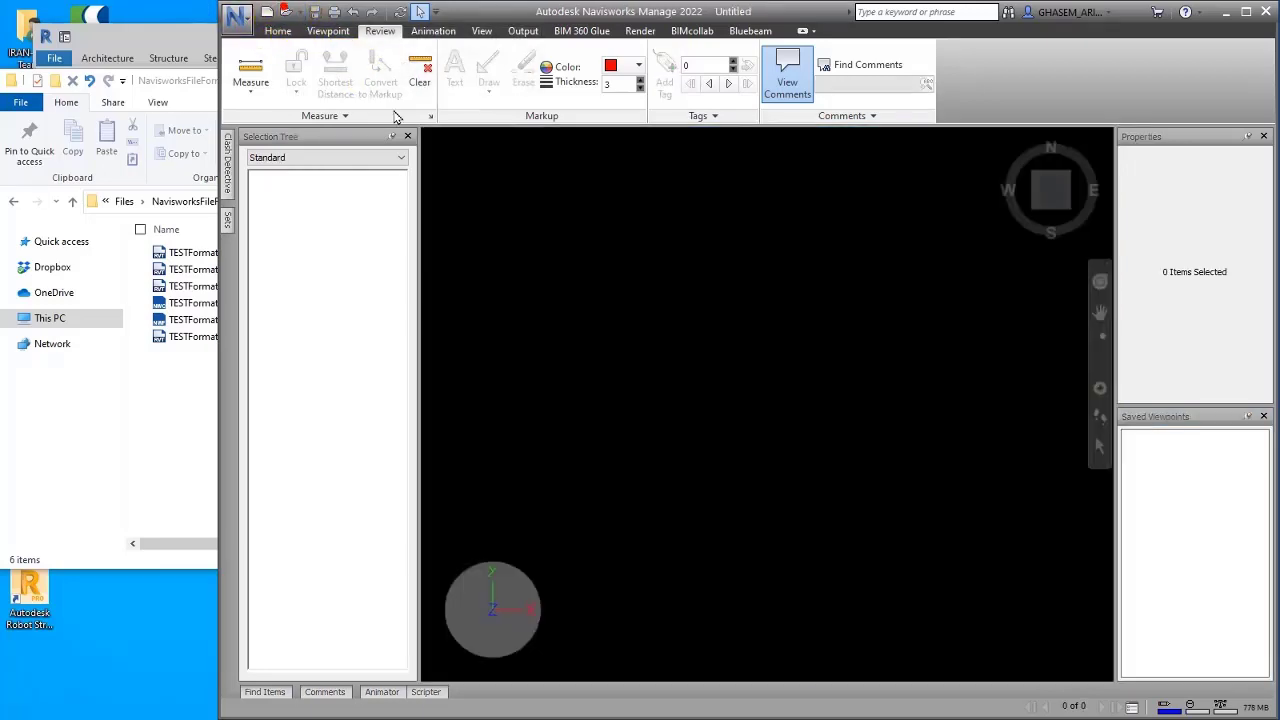
{"action": "key", "text": "ctrl+o"}
{"action": "left_click", "coordinate": [660, 566]}
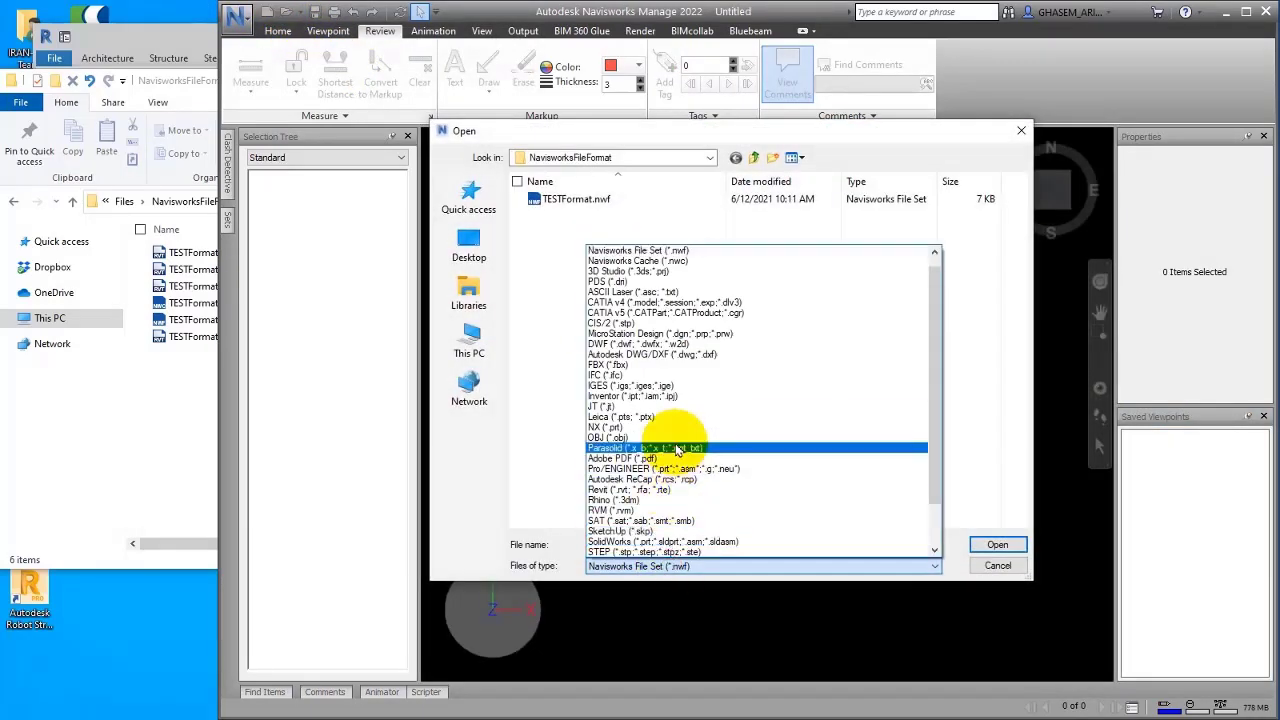
{"action": "left_click", "coordinate": [660, 260]}
{"action": "left_click", "coordinate": [581, 201]}
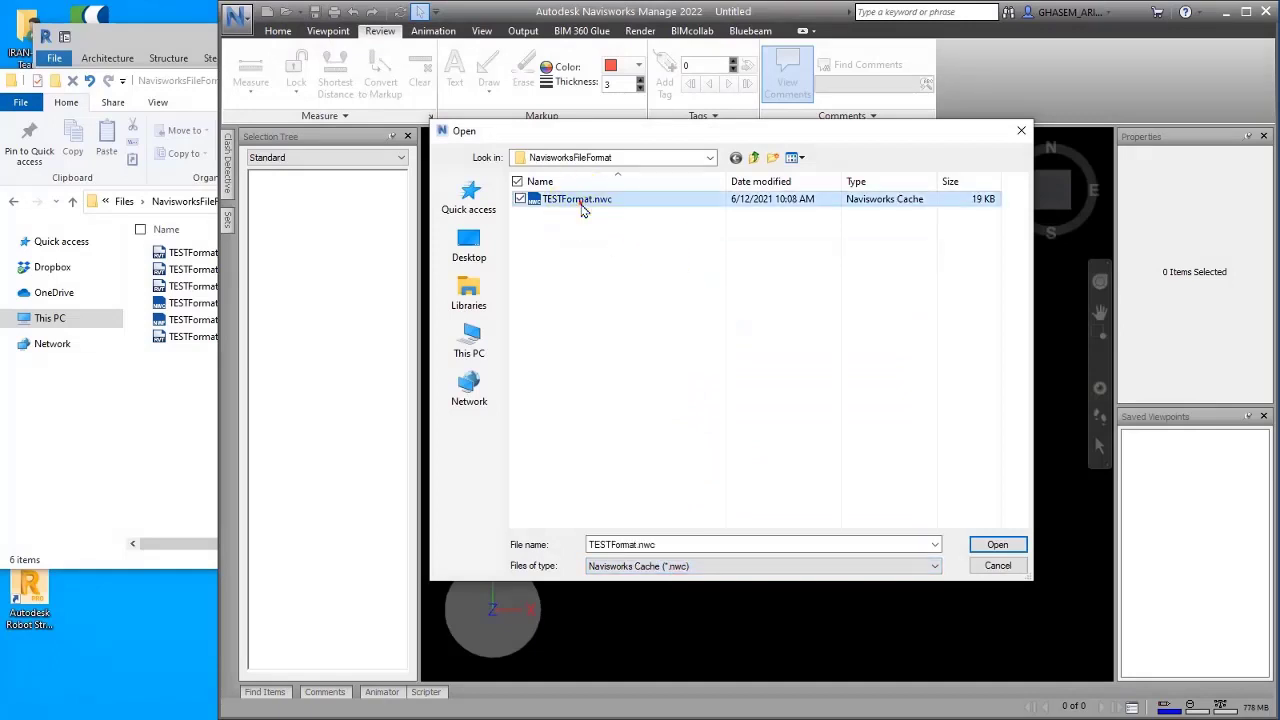
{"action": "left_click", "coordinate": [996, 544]}
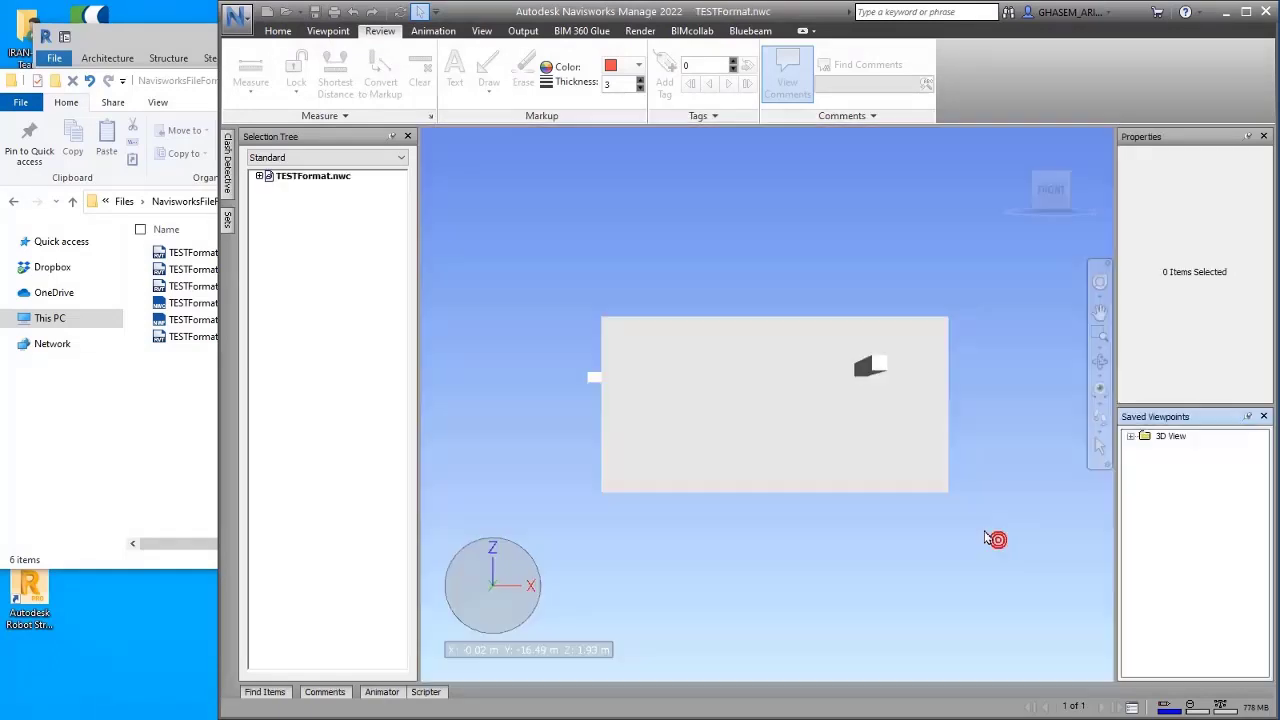
{"action": "left_click", "coordinate": [1145, 438]}
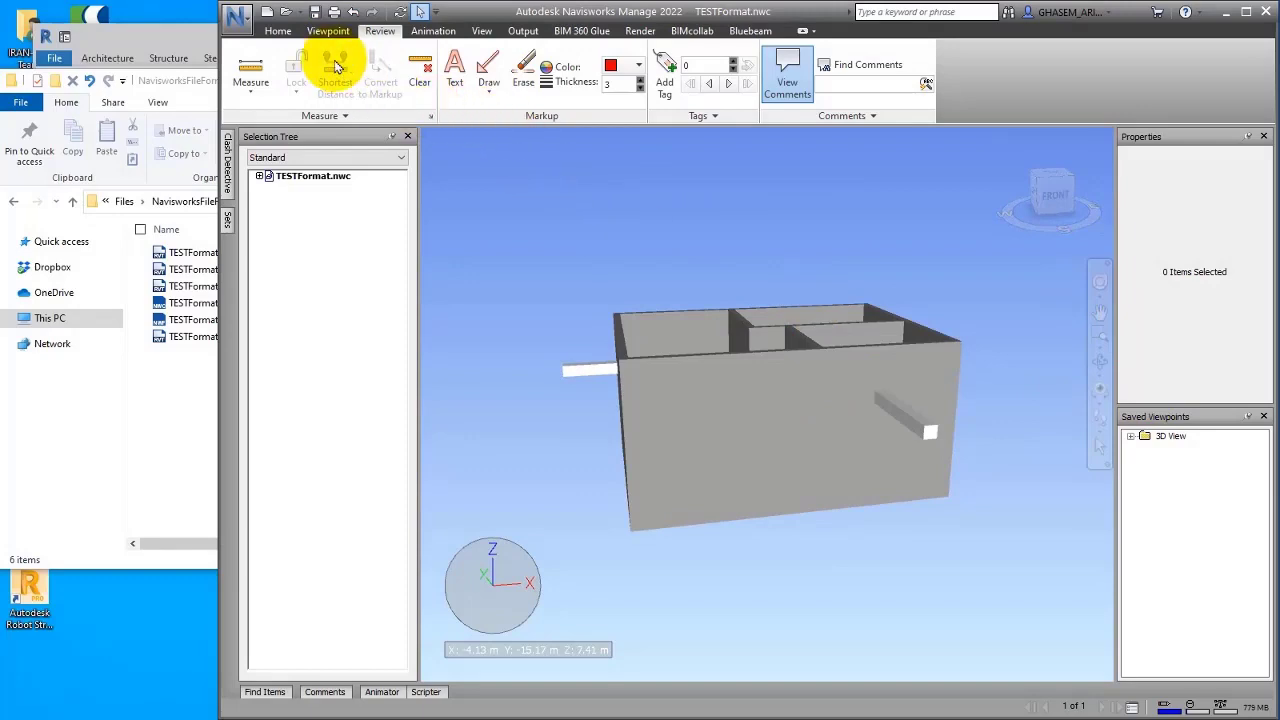
Open TESTFormat.nwf as a Navisworks File Set in a new scene, then check viewpoints View (1) and View.
{"action": "left_click", "coordinate": [267, 12]}
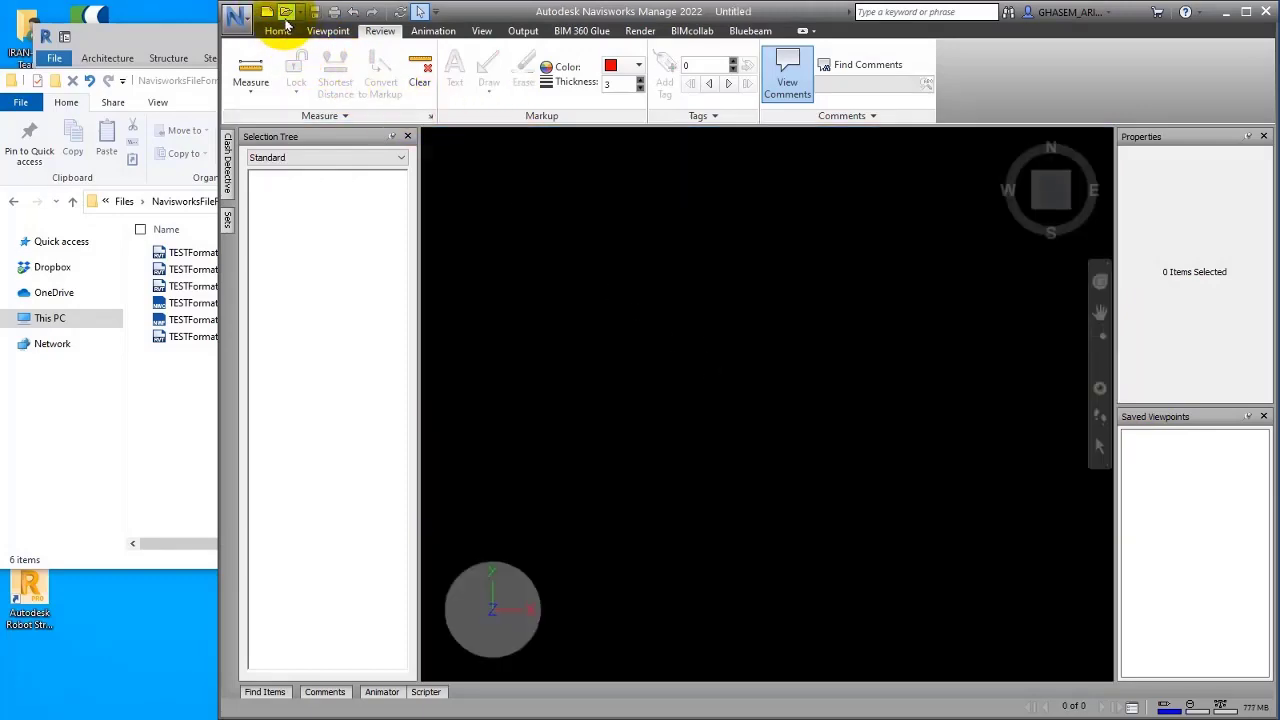
{"action": "left_click", "coordinate": [285, 12]}
{"action": "left_click", "coordinate": [714, 562]}
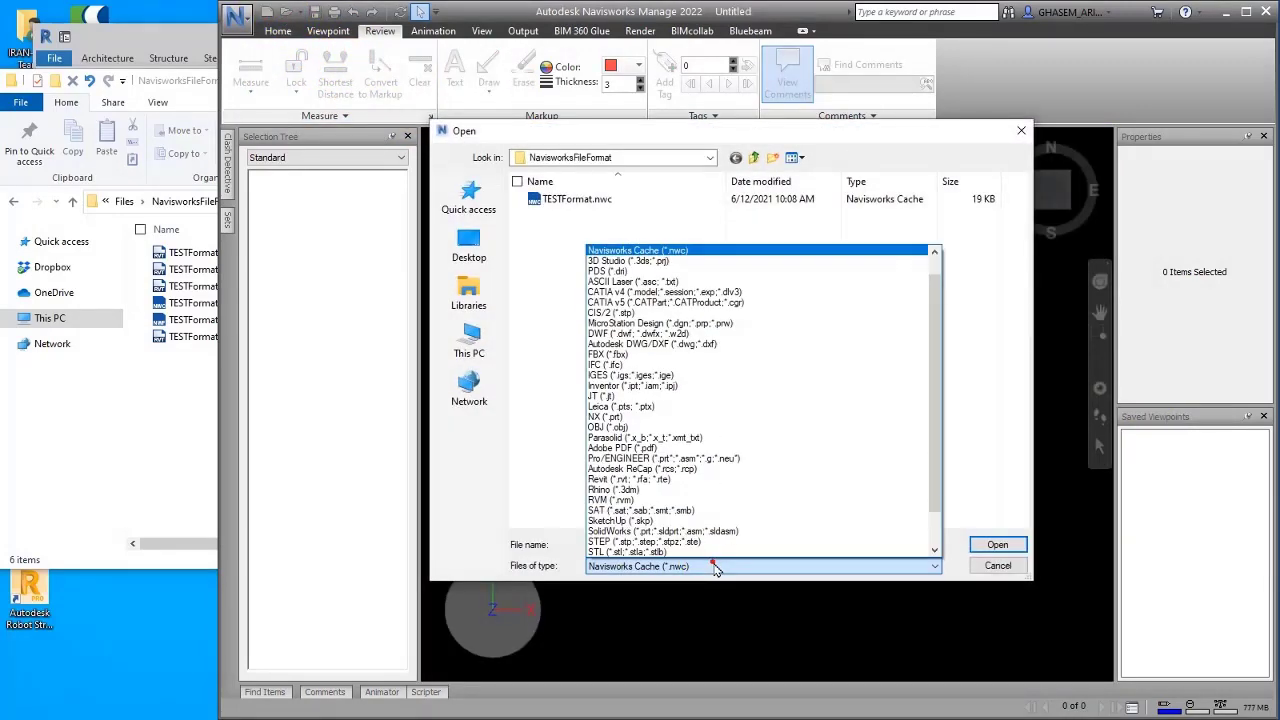
{"action": "left_click", "coordinate": [680, 258]}
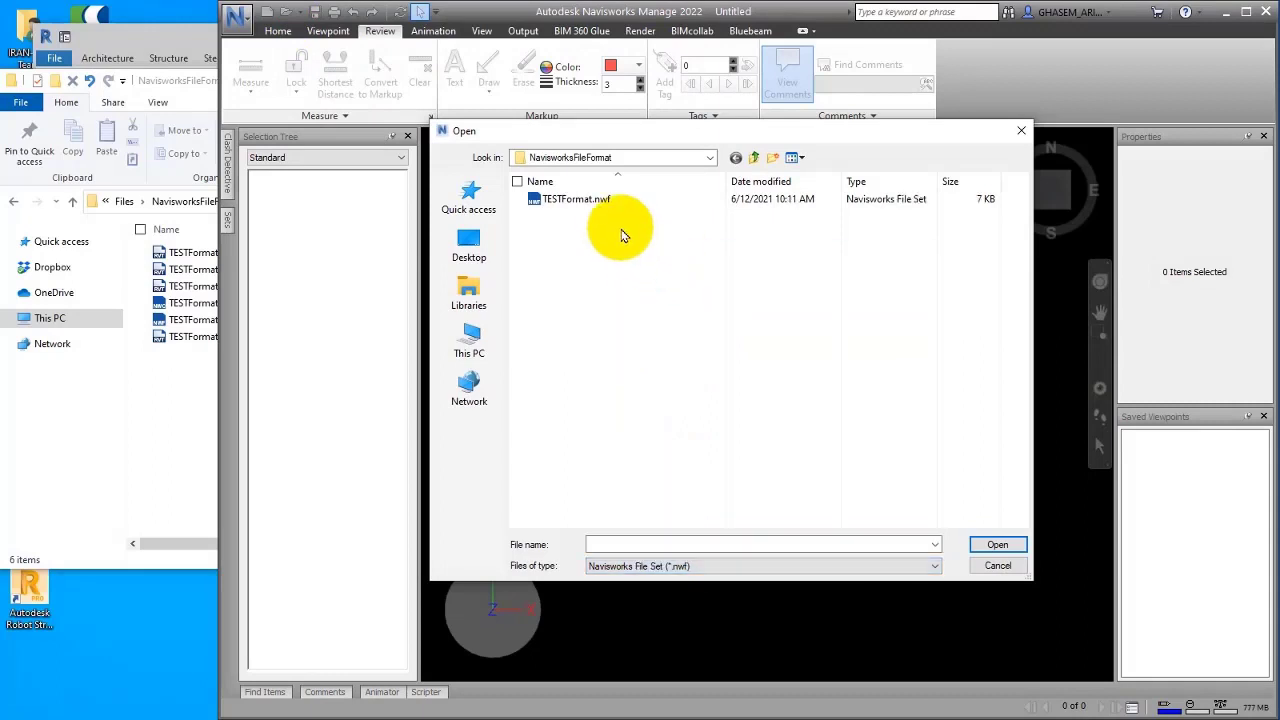
{"action": "left_click", "coordinate": [560, 200]}
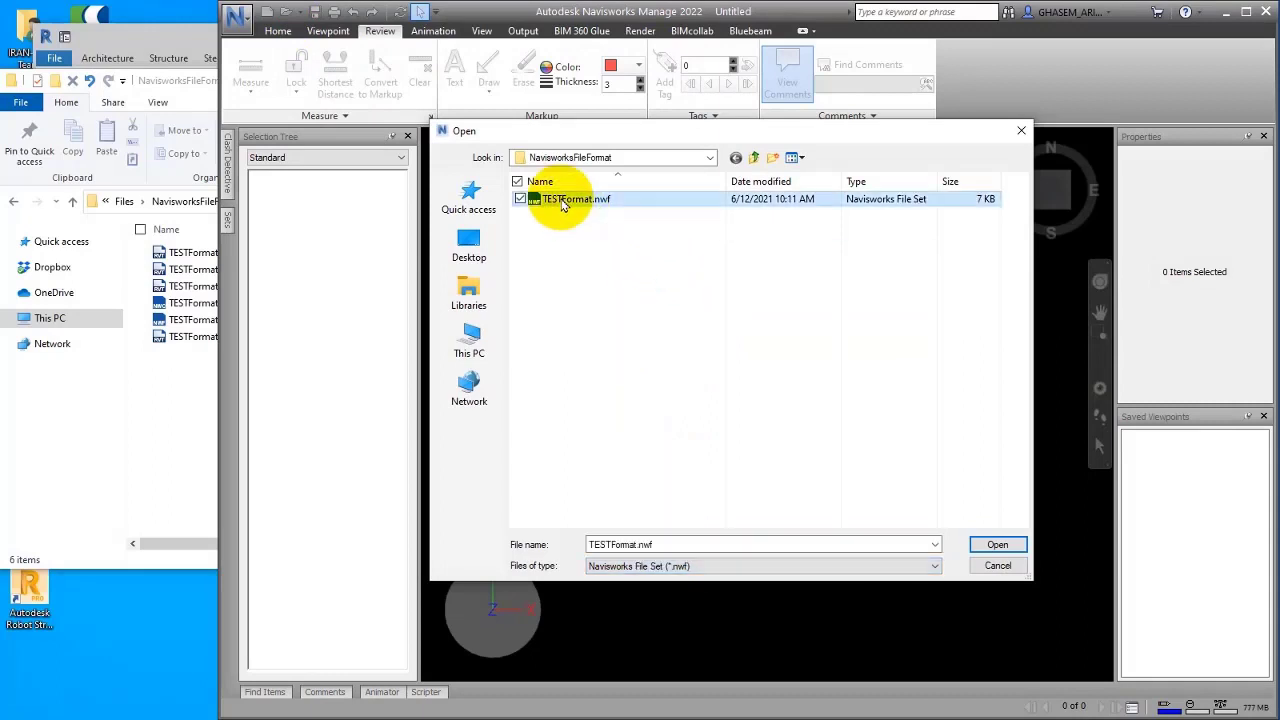
{"action": "left_click", "coordinate": [998, 545]}
{"action": "left_click", "coordinate": [1170, 461]}
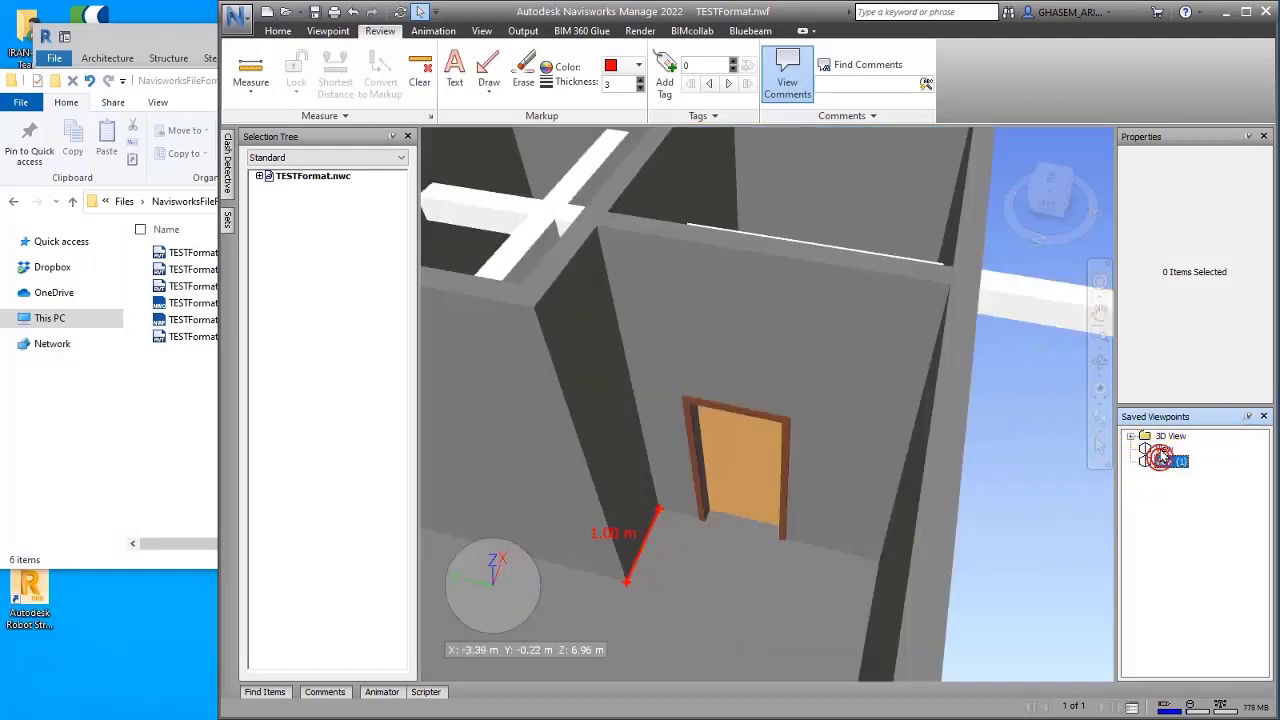
{"action": "left_click", "coordinate": [1164, 449]}
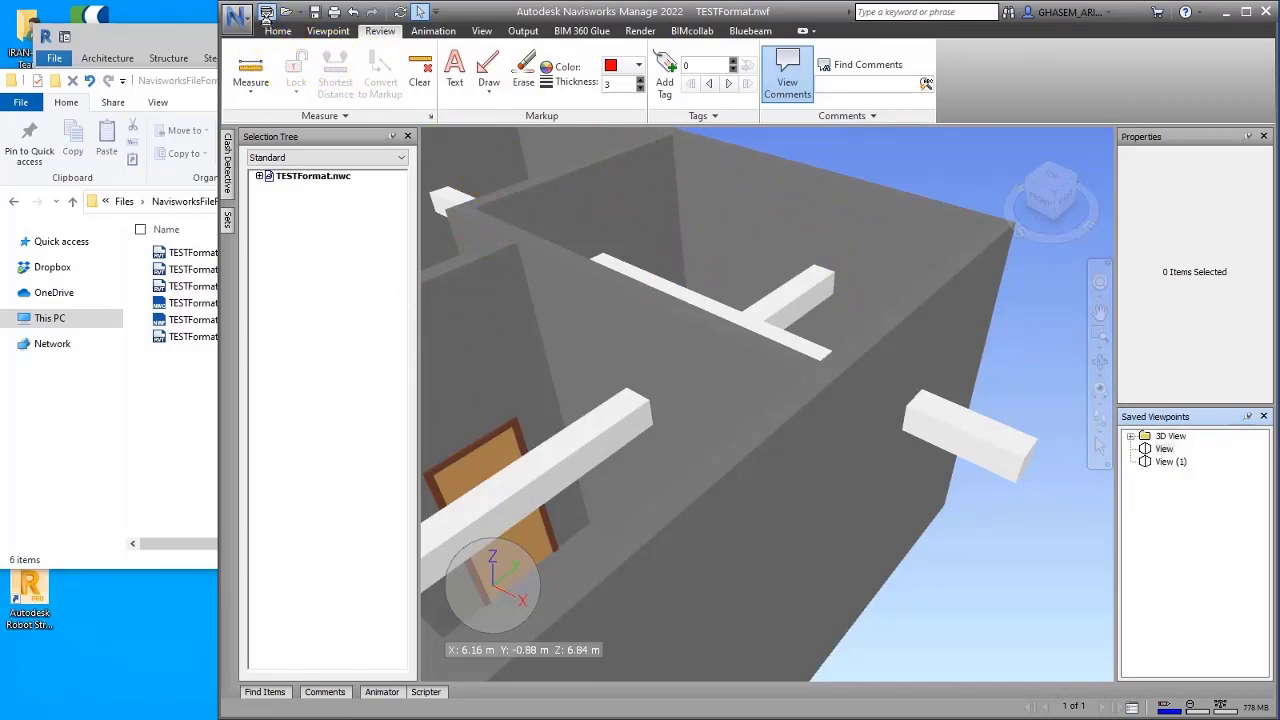
Close Revit and delete the three TESTFormat .0001–.0003.rvt backup files.
{"action": "left_click", "coordinate": [266, 12]}
{"action": "left_click", "coordinate": [180, 388]}
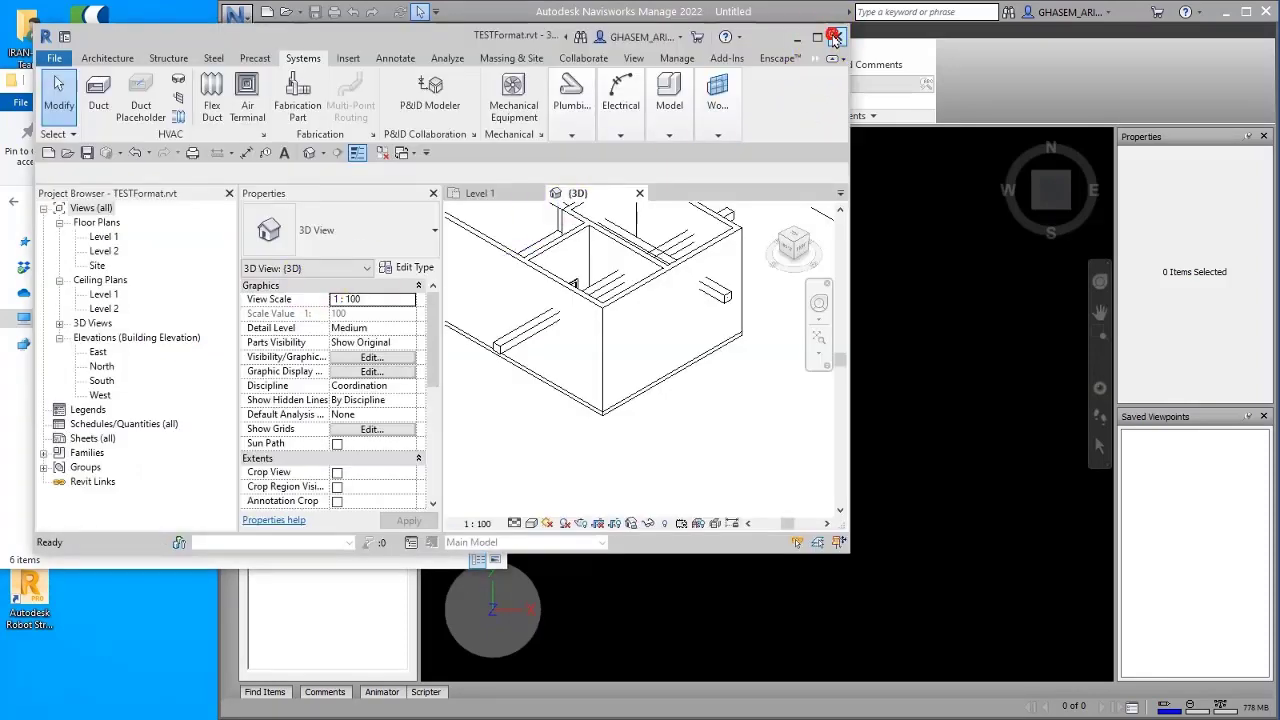
{"action": "left_click", "coordinate": [836, 37]}
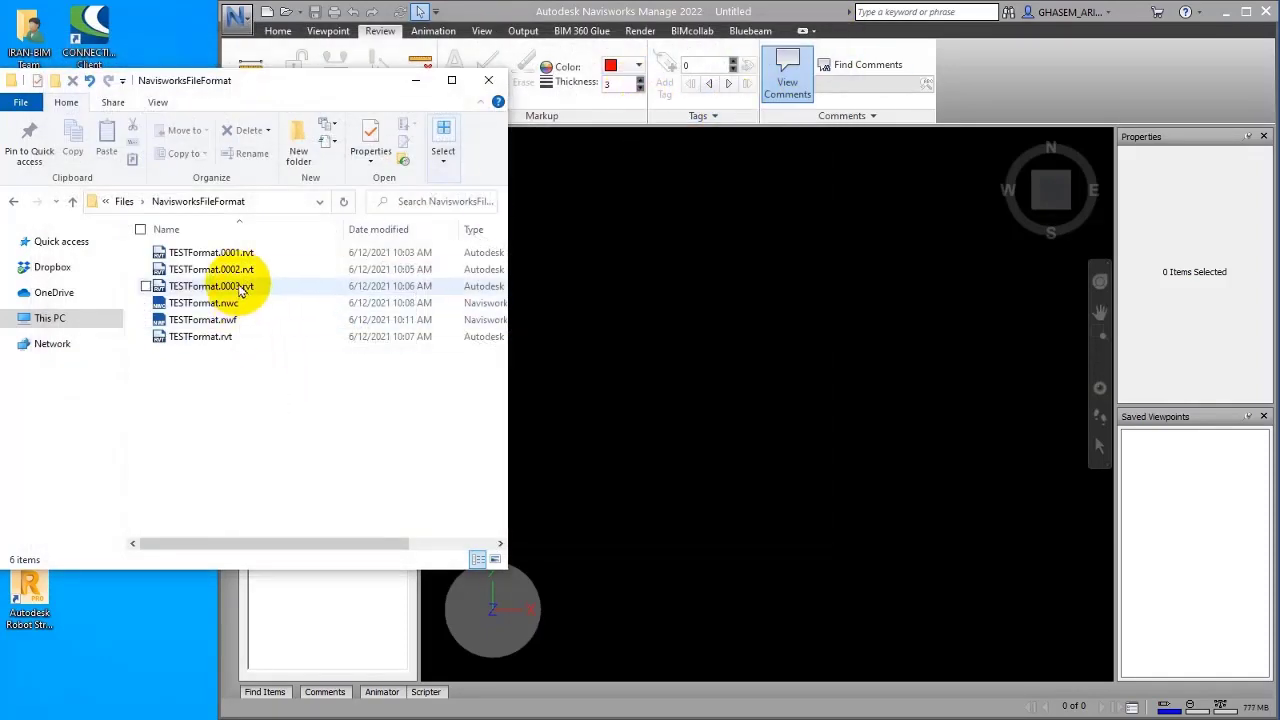
{"action": "left_click", "coordinate": [240, 290]}
{"action": "left_click", "coordinate": [215, 253], "text": "shift"}
{"action": "left_click", "coordinate": [232, 130]}
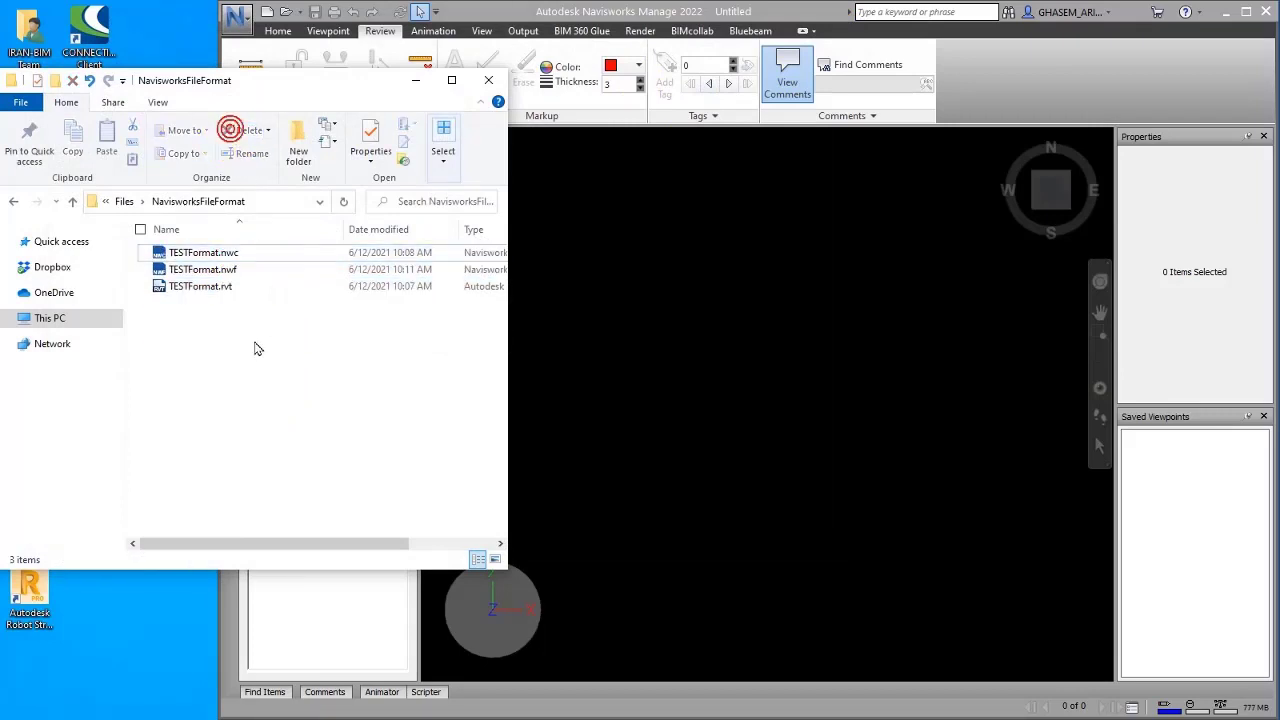
Create a folder named MoveRevitFile and move TESTFormat.rvt into it.
{"action": "left_click", "coordinate": [298, 148]}
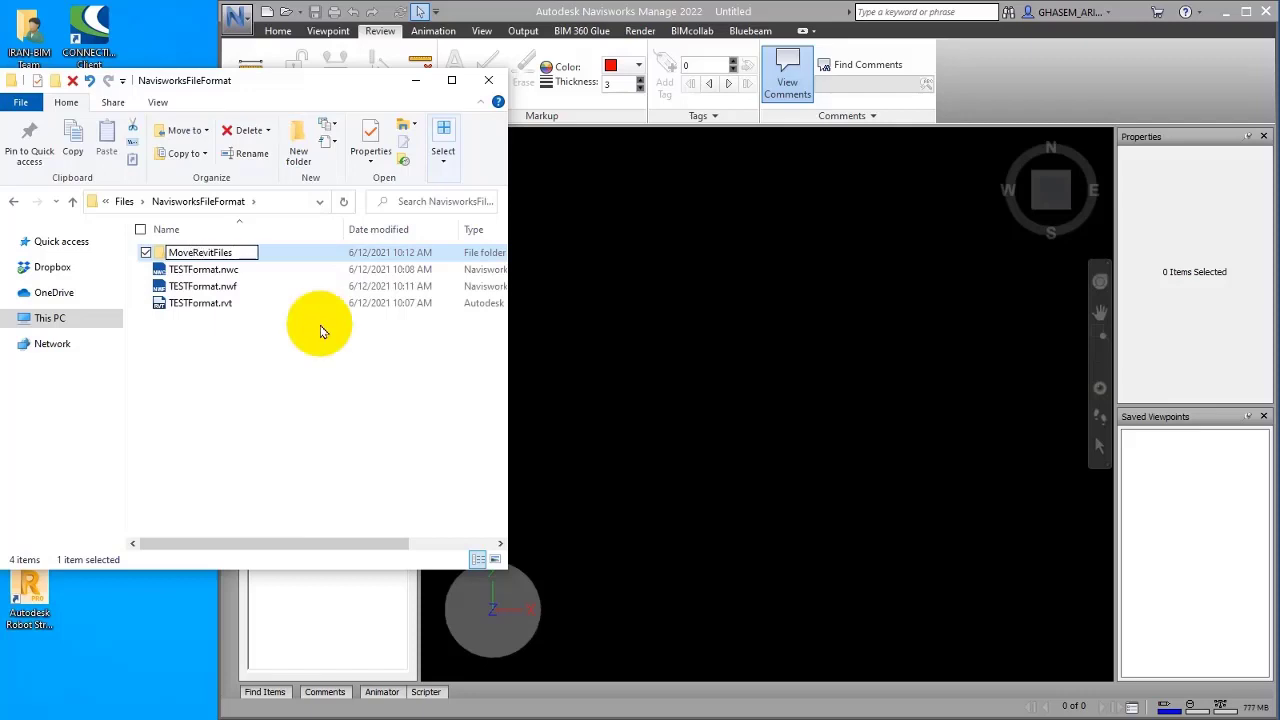
{"action": "key", "text": "BackSpace"}
{"action": "left_click", "coordinate": [288, 366]}
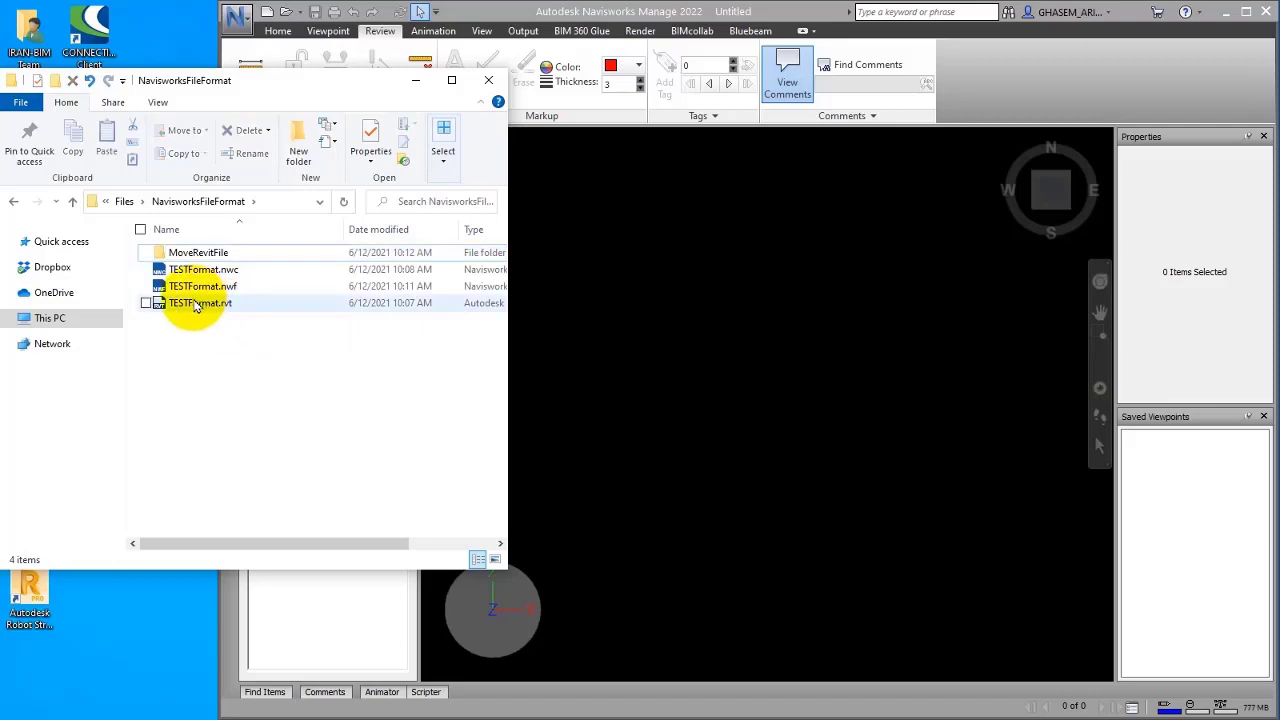
{"action": "left_click_drag", "start_coordinate": [195, 305], "coordinate": [182, 253]}
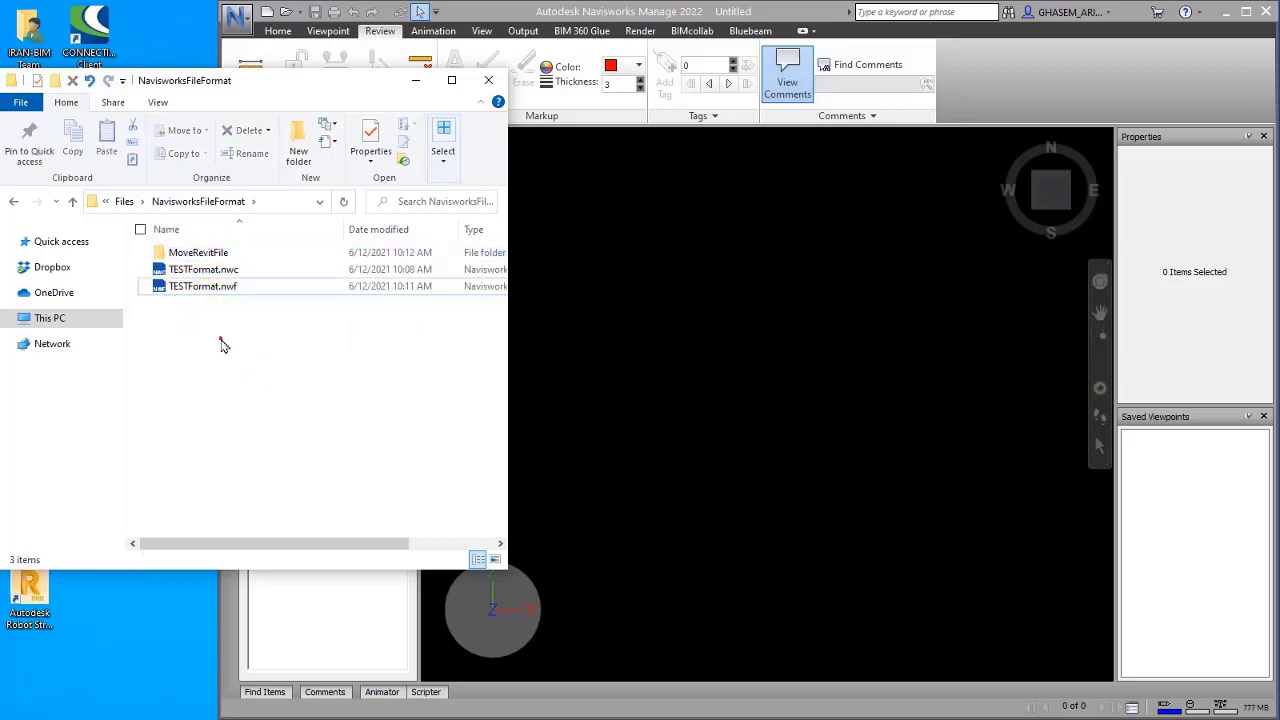
Reopen TESTFormat.nwf in Navisworks.
{"action": "left_click", "coordinate": [598, 323]}
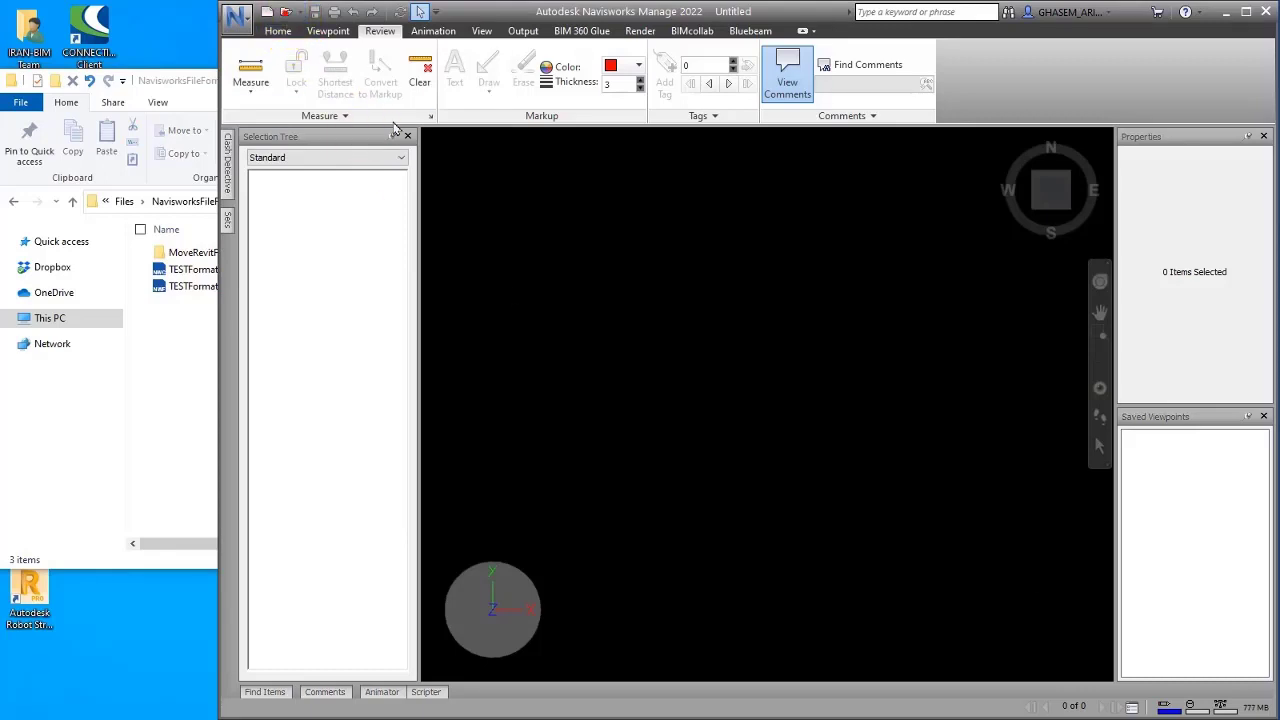
{"action": "key", "text": "ctrl+o"}
{"action": "left_click", "coordinate": [557, 209]}
{"action": "left_click", "coordinate": [985, 541]}
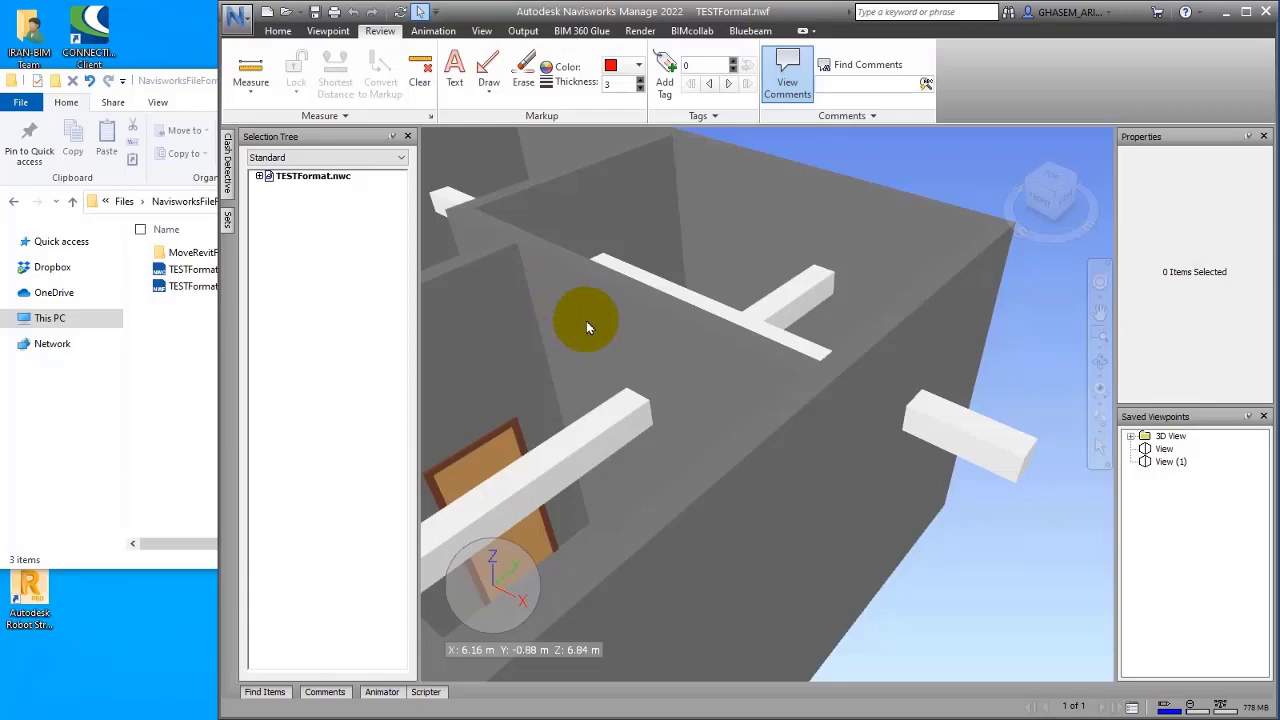
Clear Navisworks to an empty scene and move TESTFormat.nwc into MoveRevitFile.
{"action": "left_click", "coordinate": [267, 12]}
{"action": "left_click", "coordinate": [164, 318]}
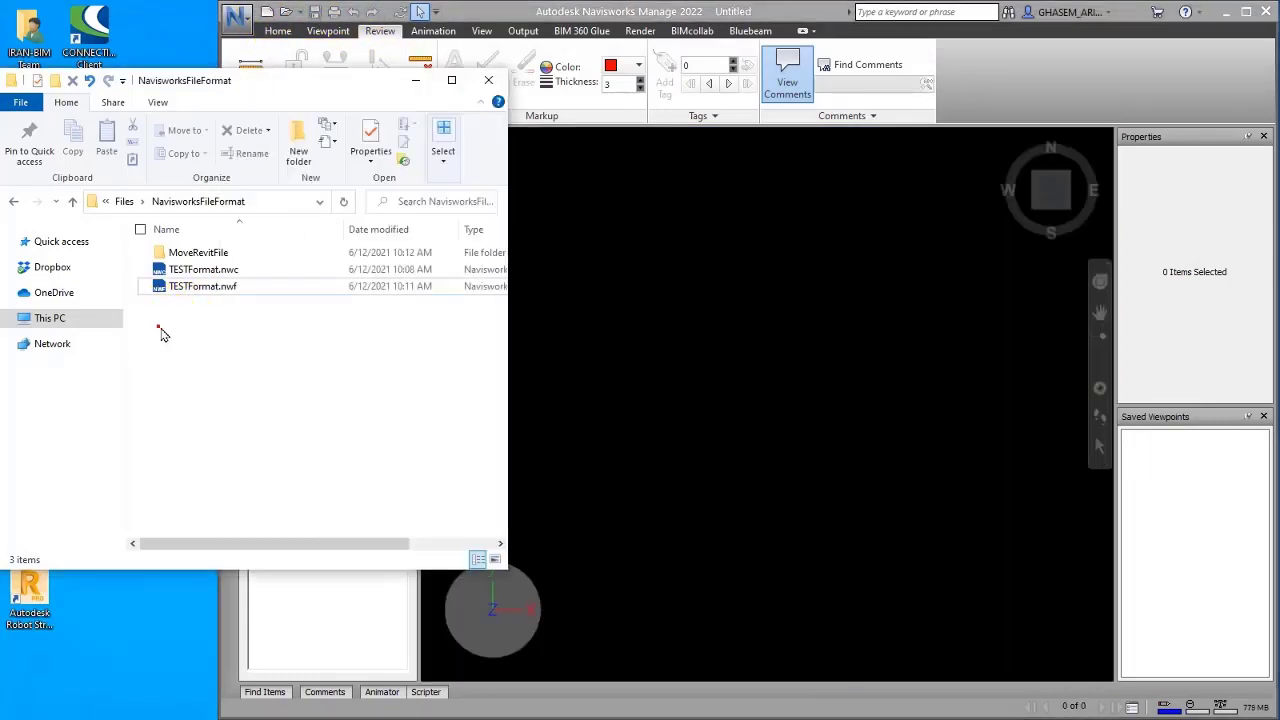
{"action": "left_click_drag", "start_coordinate": [226, 270], "coordinate": [198, 253]}
Open TESTFormat.nwf, bringing up the Resolve prompt for the missing TESTFormat.nwc.
{"action": "left_click", "coordinate": [669, 380]}
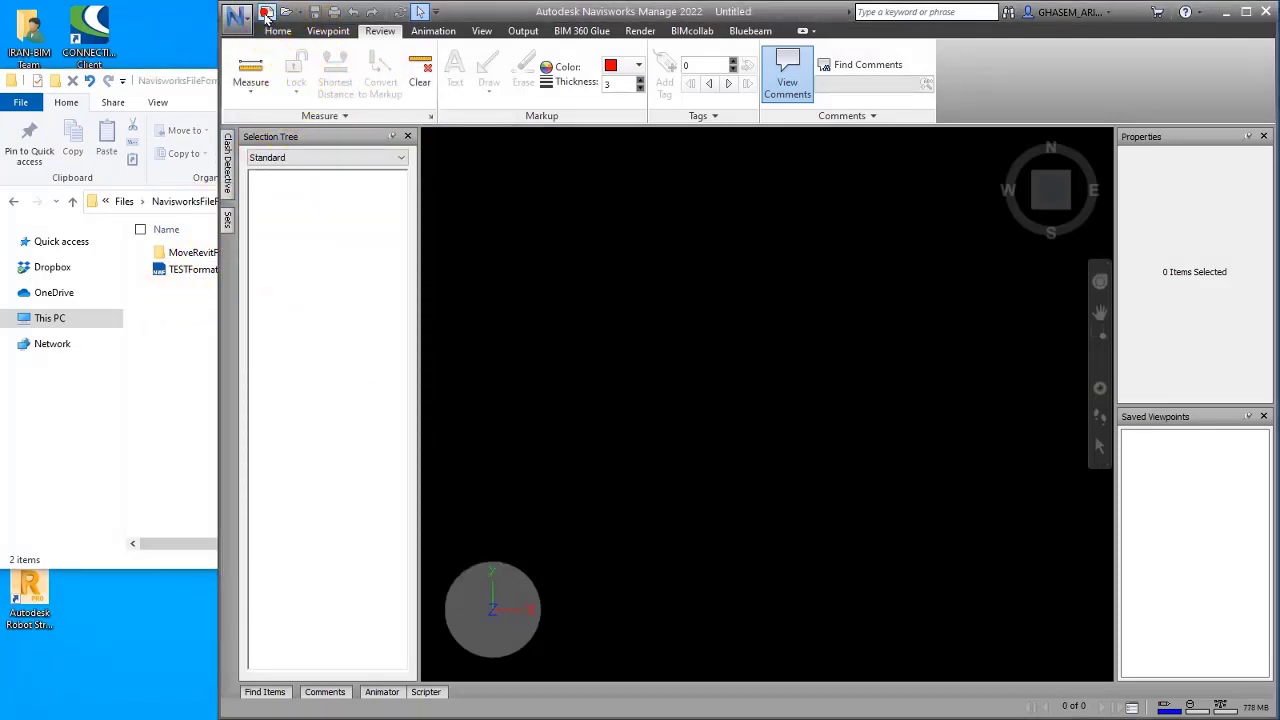
{"action": "left_click", "coordinate": [285, 11]}
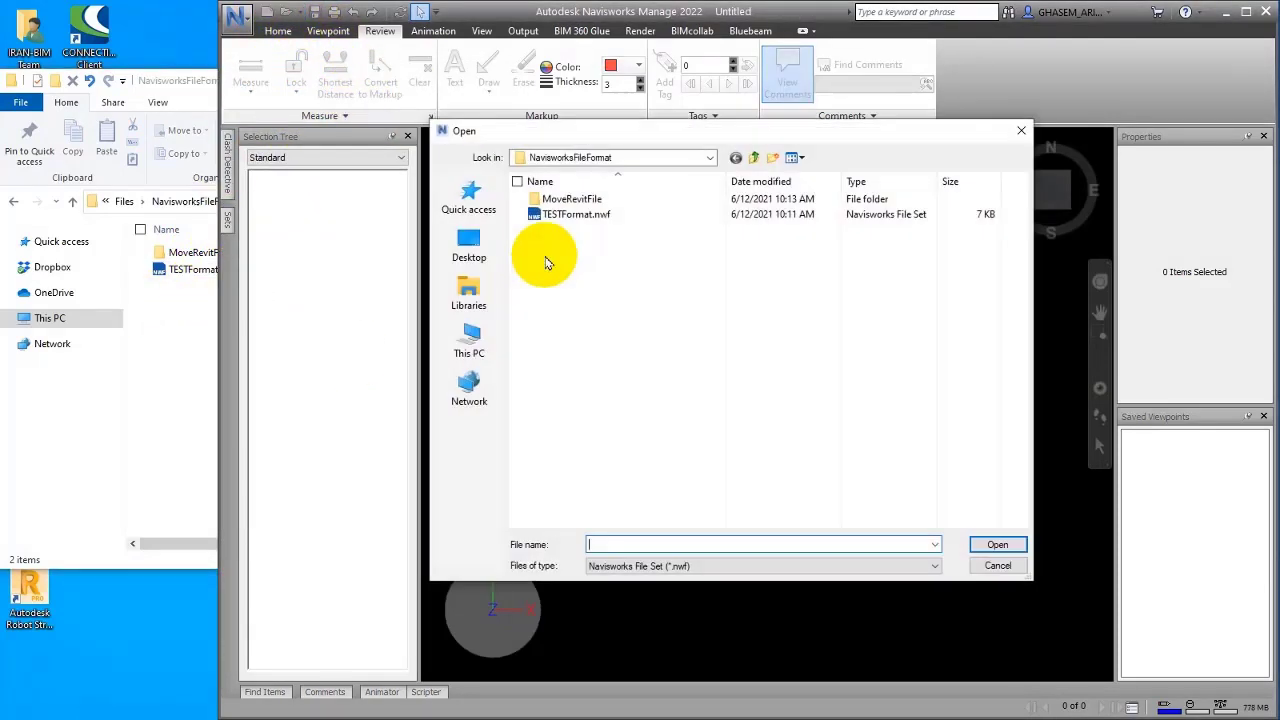
{"action": "left_click", "coordinate": [576, 214]}
{"action": "left_click", "coordinate": [997, 544]}
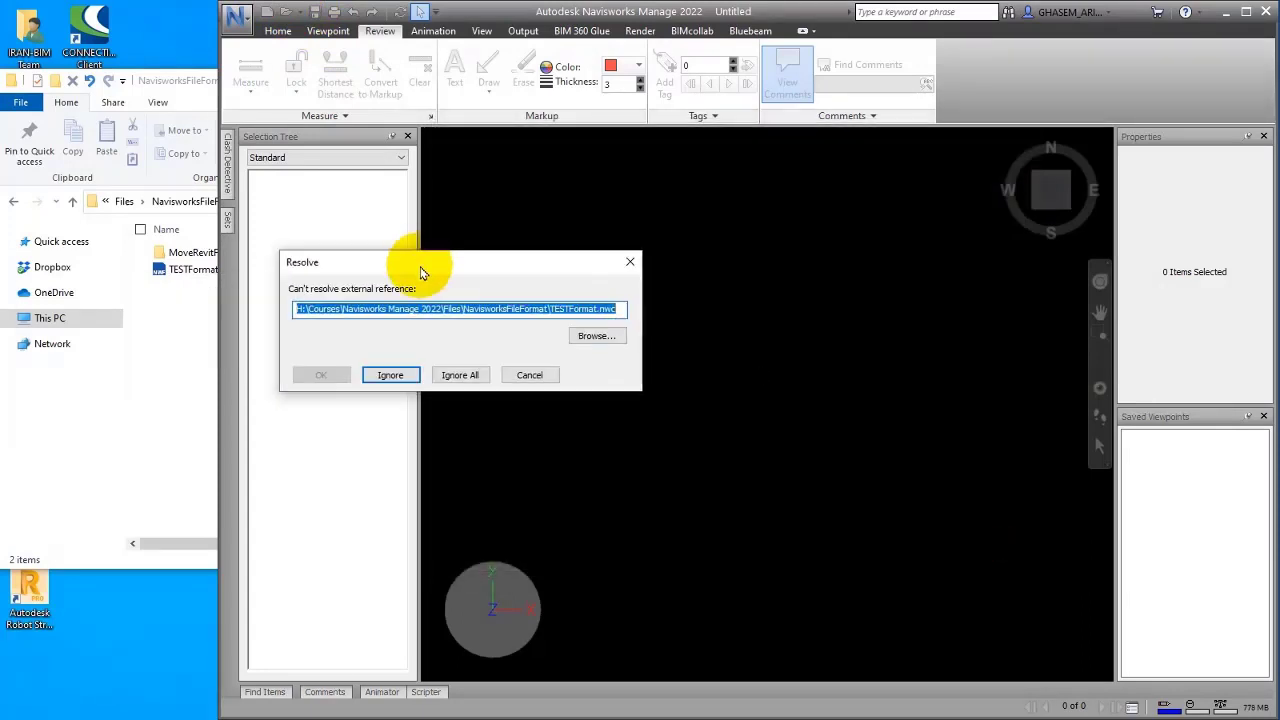
{"action": "left_click_drag", "start_coordinate": [421, 273], "coordinate": [710, 299]}
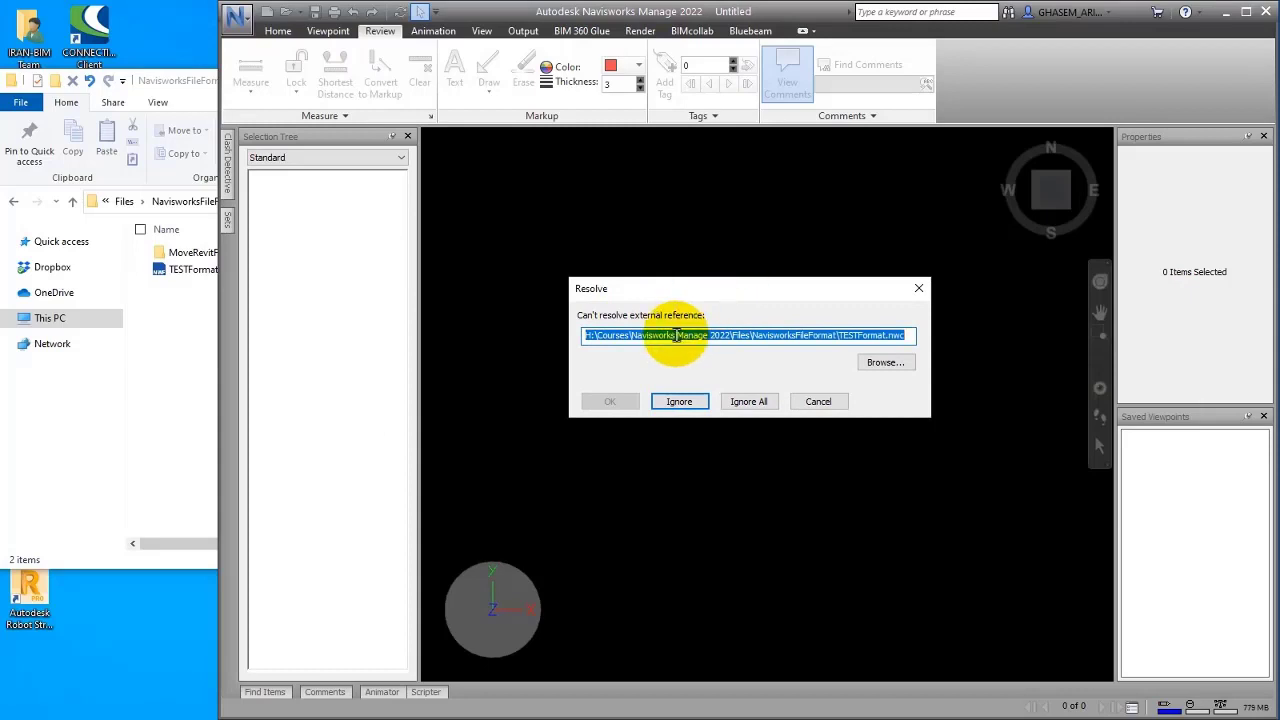
Inspect the missing TESTFormat.nwc path in the Resolve dialog against the project folder.
{"action": "left_click", "coordinate": [677, 334]}
{"action": "left_click_drag", "start_coordinate": [905, 335], "coordinate": [853, 335]}
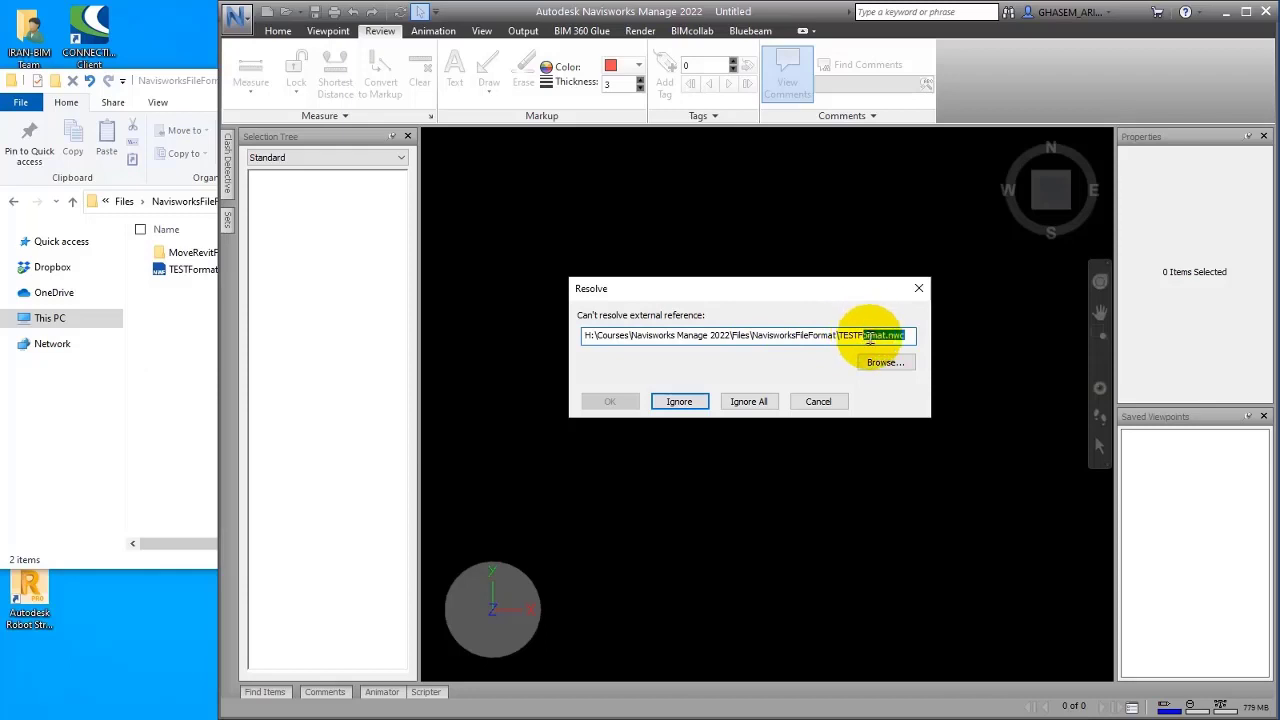
{"action": "left_click", "coordinate": [857, 338]}
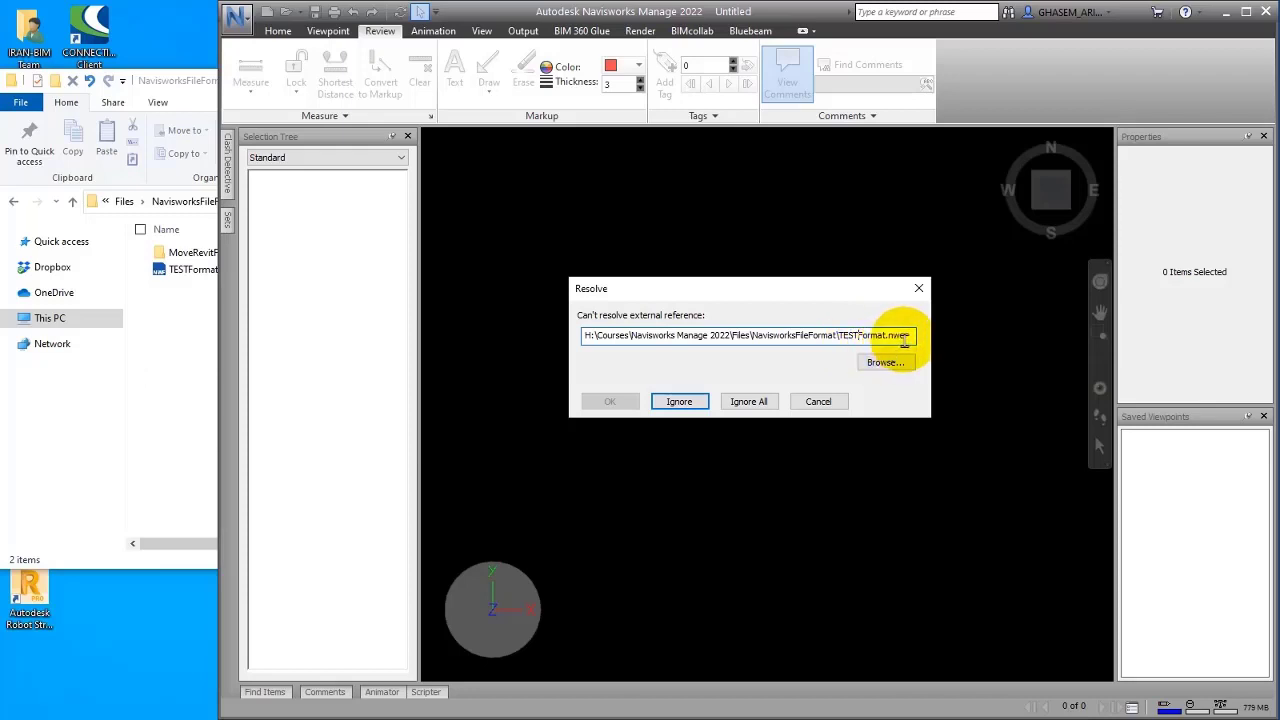
{"action": "left_click", "coordinate": [899, 337]}
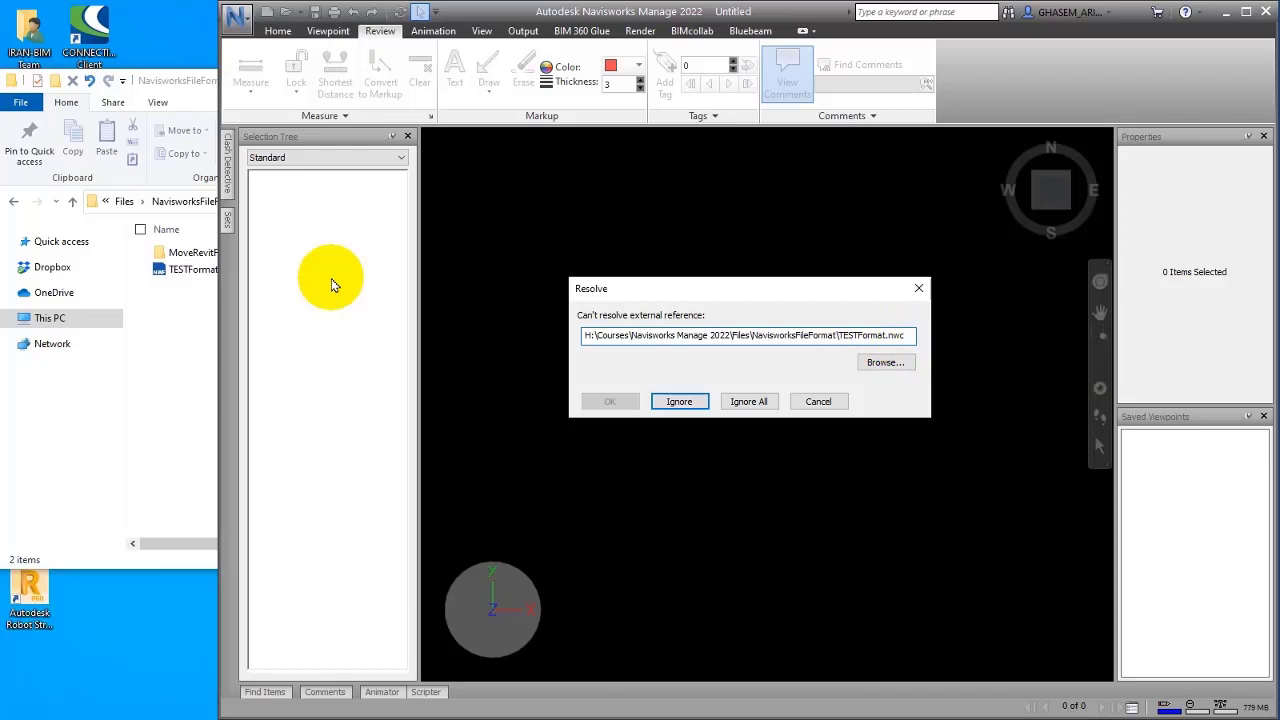
{"action": "left_click", "coordinate": [233, 271]}
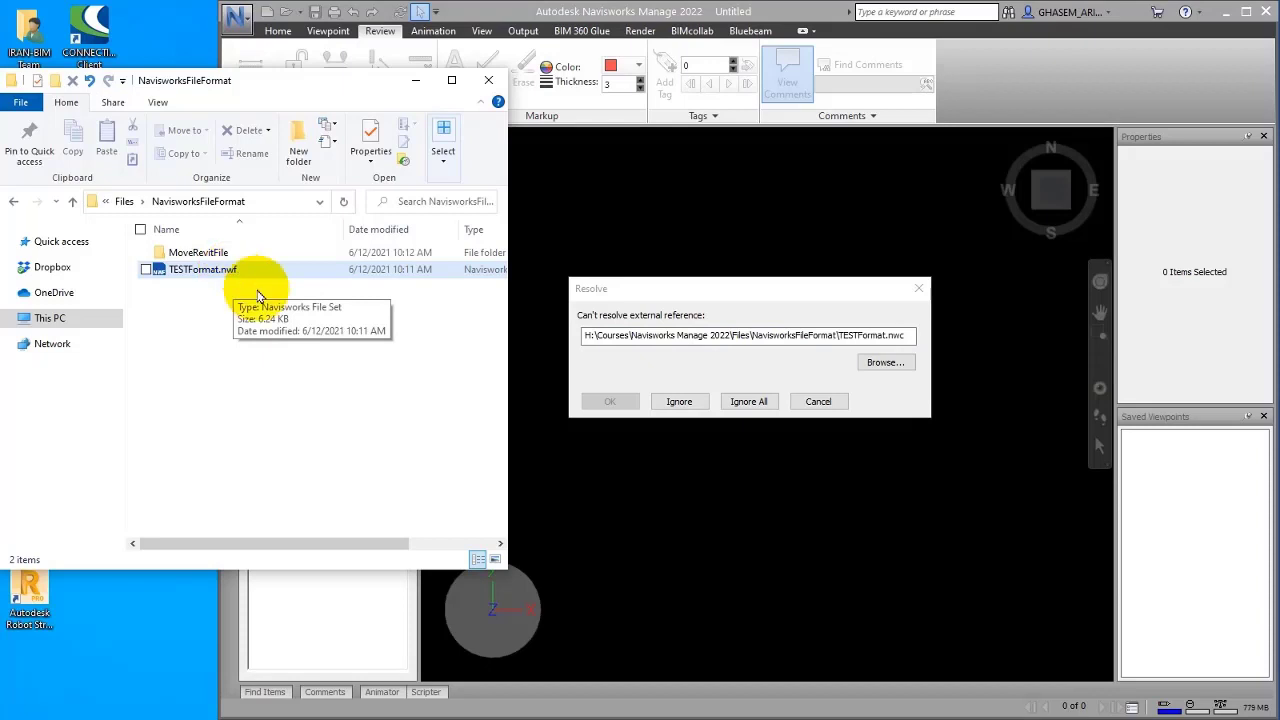
{"action": "left_click_drag", "start_coordinate": [639, 289], "coordinate": [646, 286]}
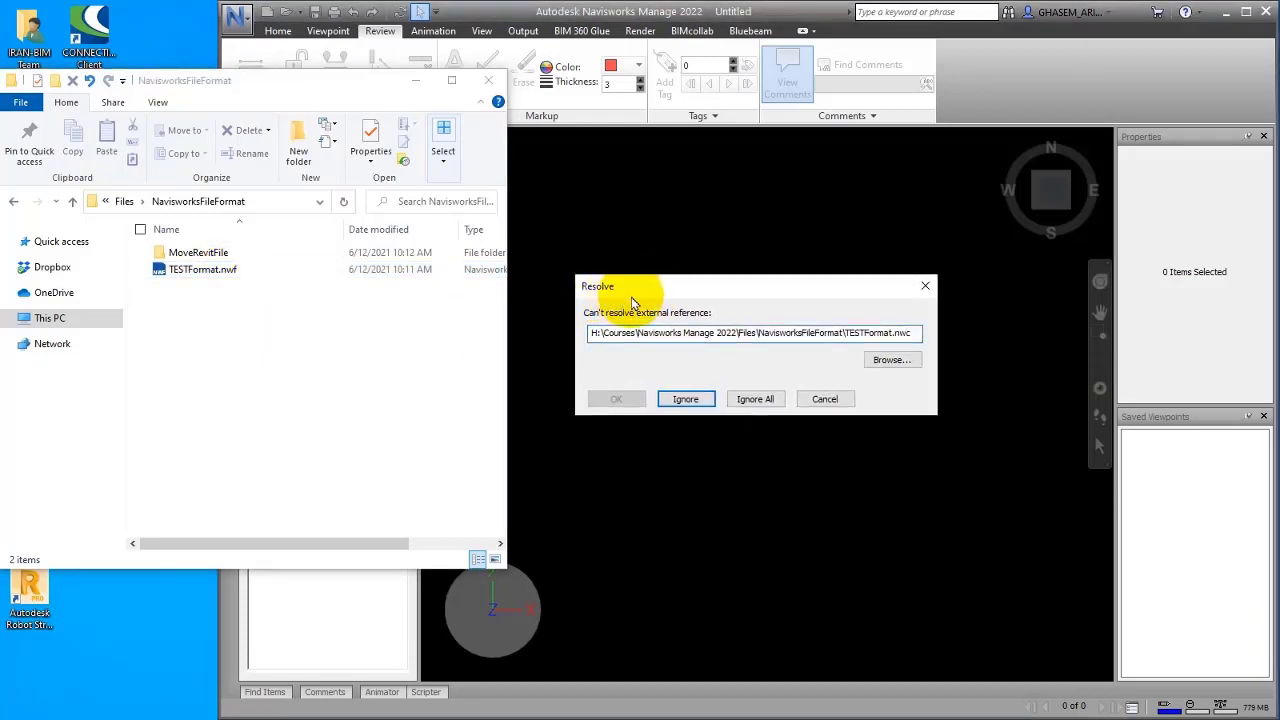
Ignore the missing reference and check saved viewpoints View and View (1).
{"action": "left_click", "coordinate": [688, 399]}
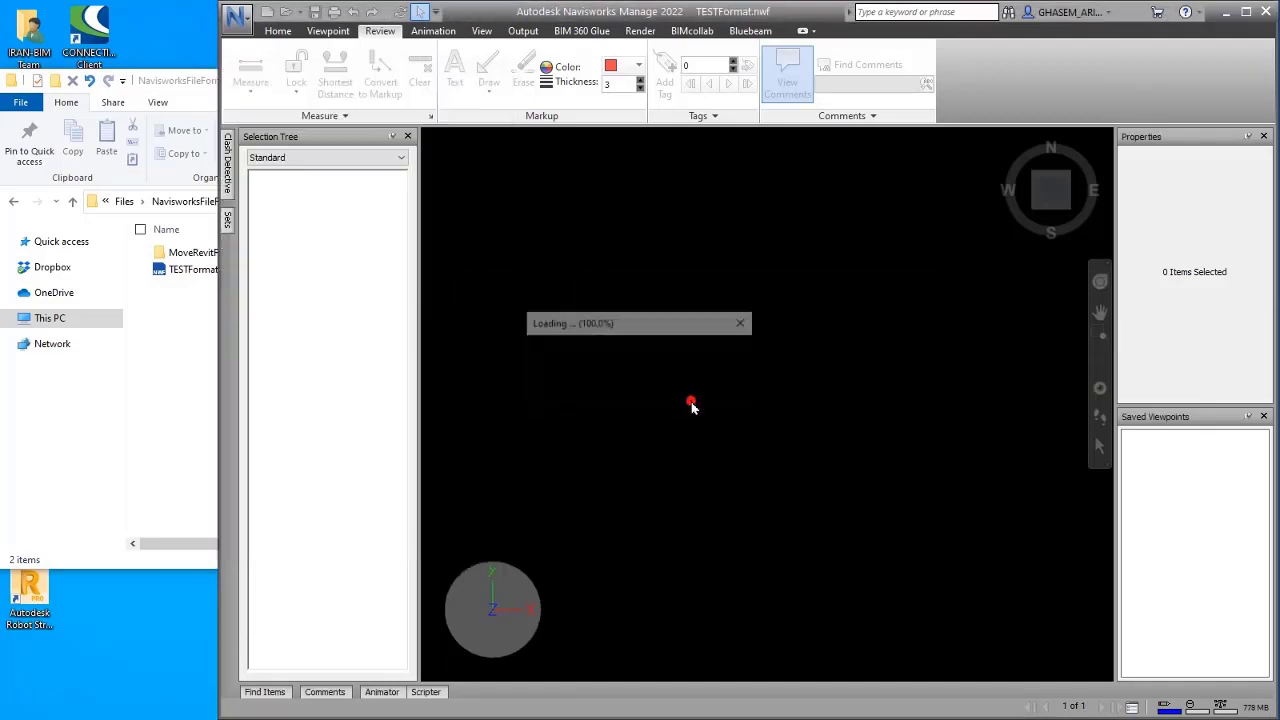
{"action": "left_click", "coordinate": [1148, 451]}
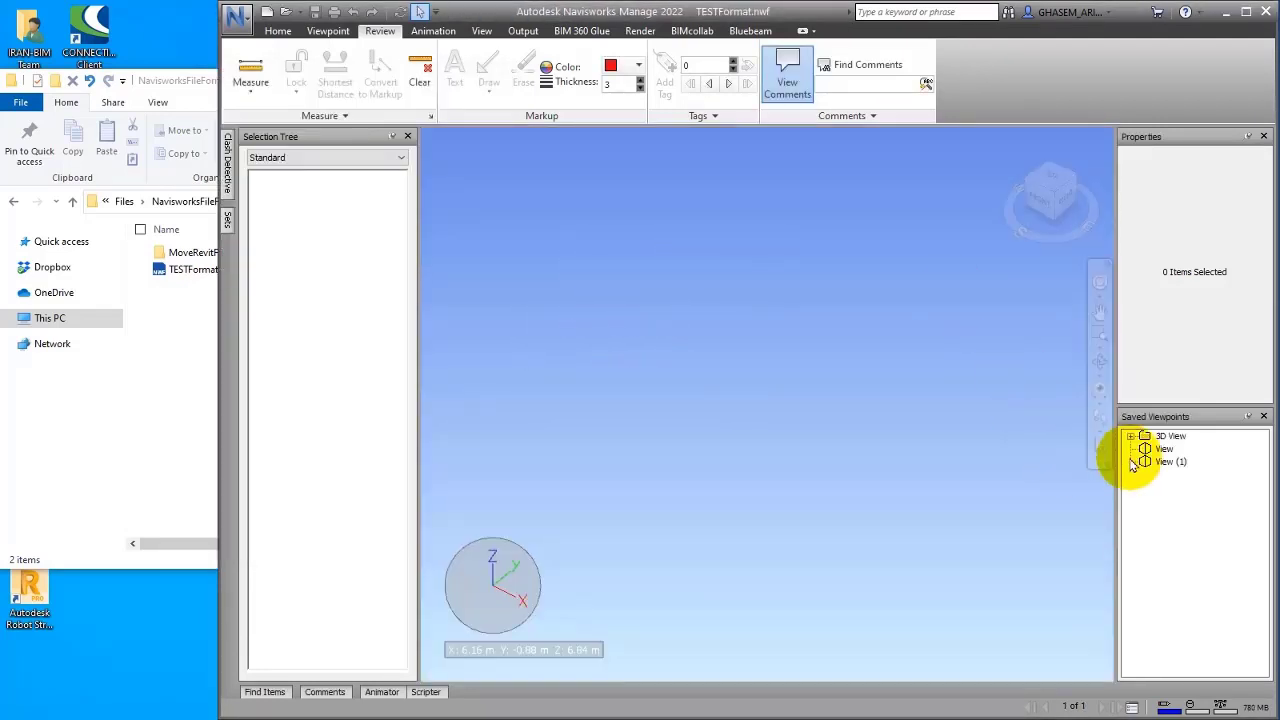
{"action": "left_click", "coordinate": [1166, 462]}
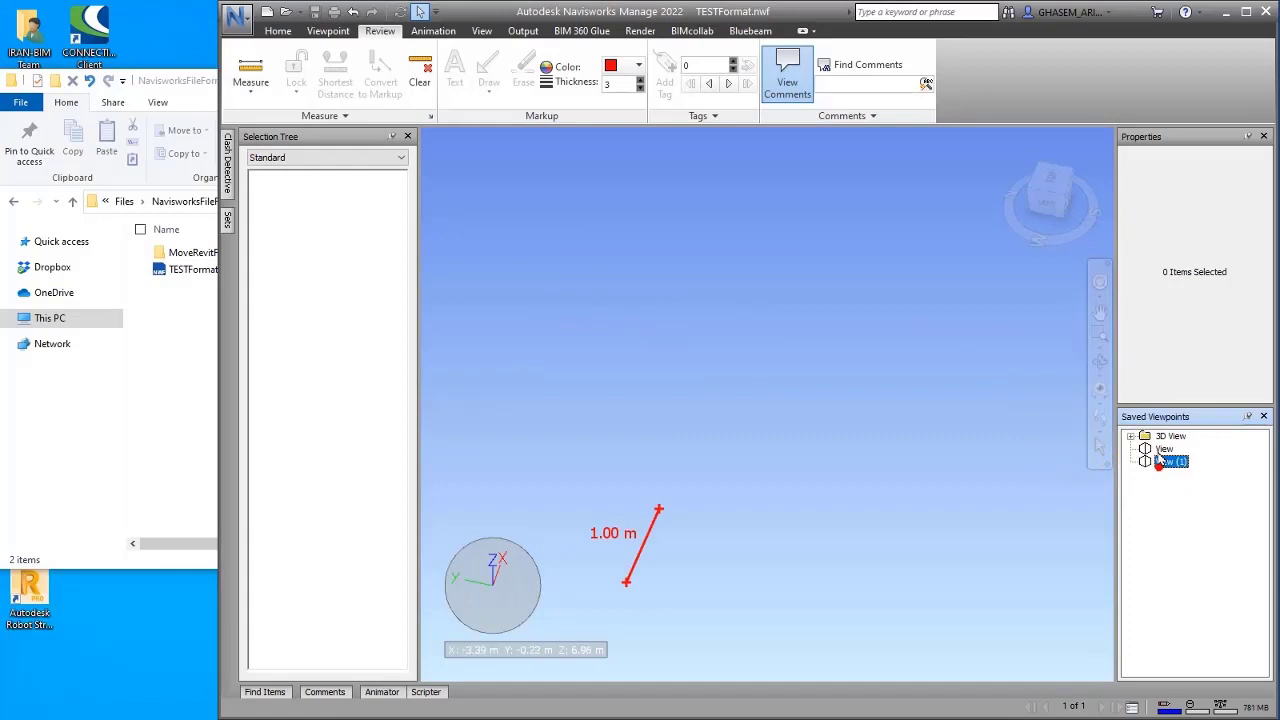
Reopen TESTFormat.nwf in a new scene with Ignore All for missing references.
{"action": "left_click", "coordinate": [266, 12]}
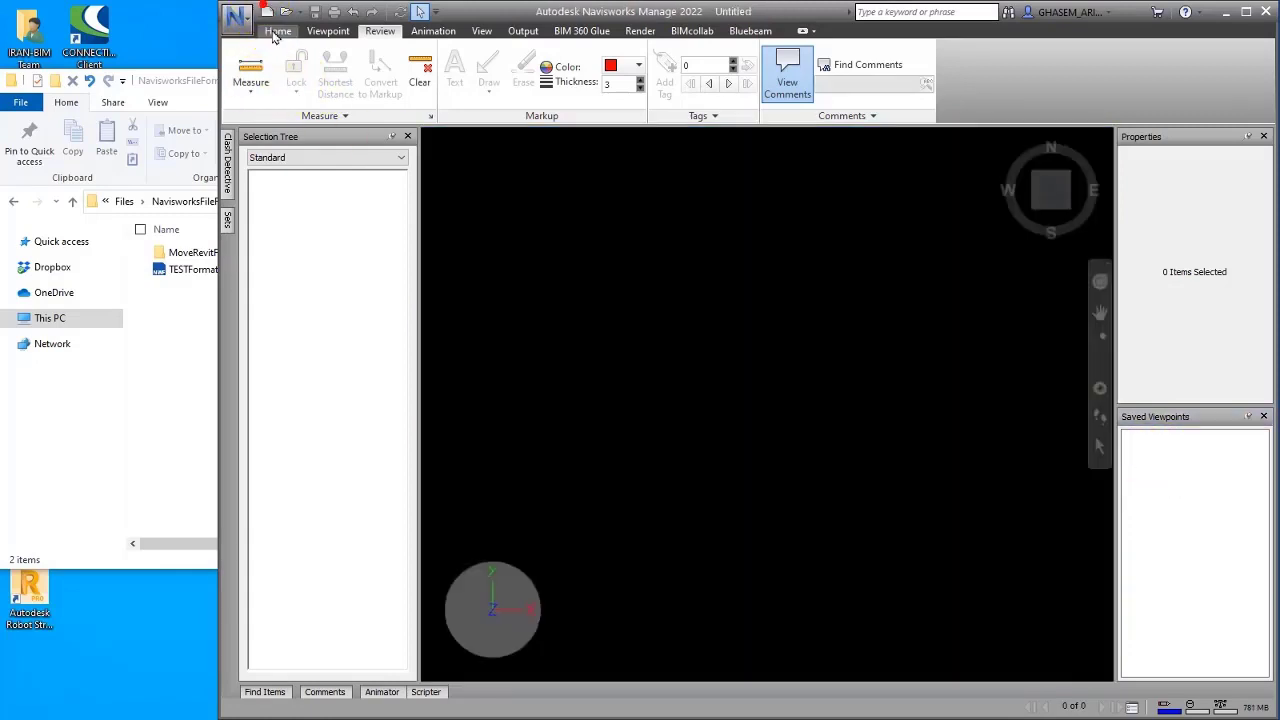
{"action": "left_click", "coordinate": [286, 12]}
{"action": "left_click", "coordinate": [600, 215]}
{"action": "double_click", "coordinate": [603, 216]}
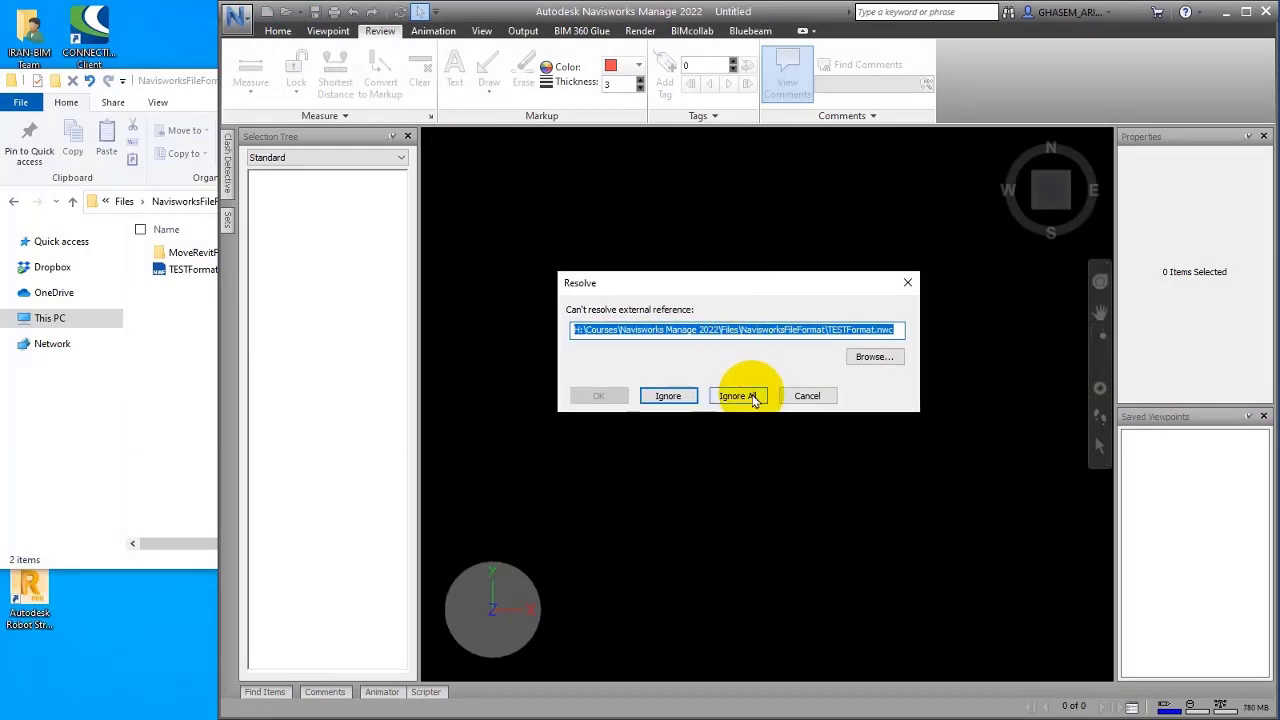
{"action": "left_click", "coordinate": [756, 394]}
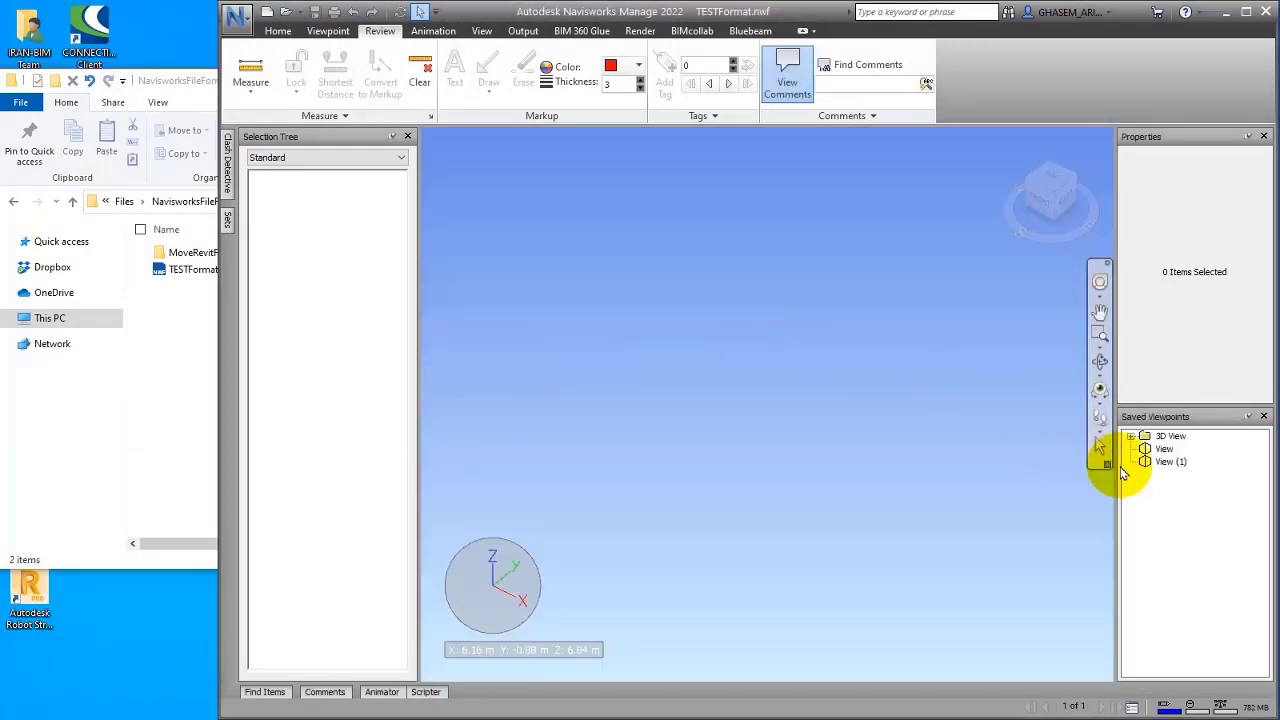
Reopen TESTFormat.nwf in a new scene and repoint its reference to MoveRevitFile\TESTFormat.nwc.
{"action": "left_click", "coordinate": [1164, 459]}
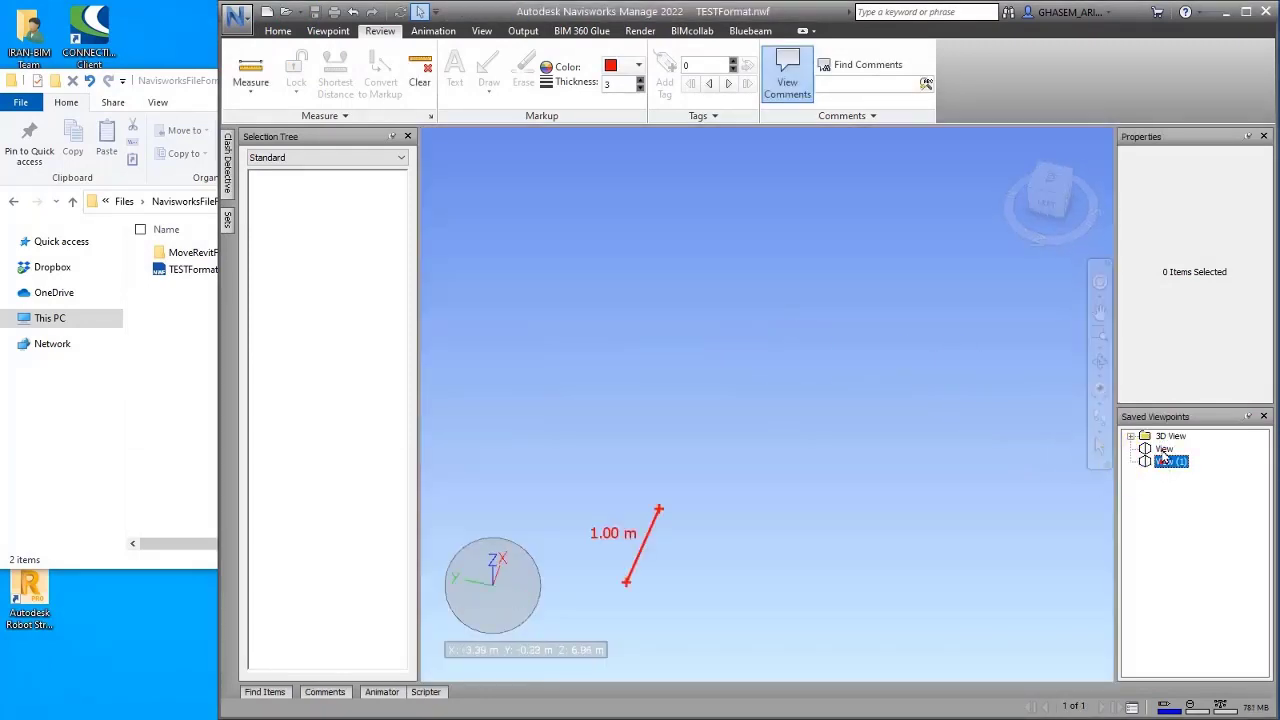
{"action": "left_click", "coordinate": [267, 11]}
{"action": "left_click", "coordinate": [286, 11]}
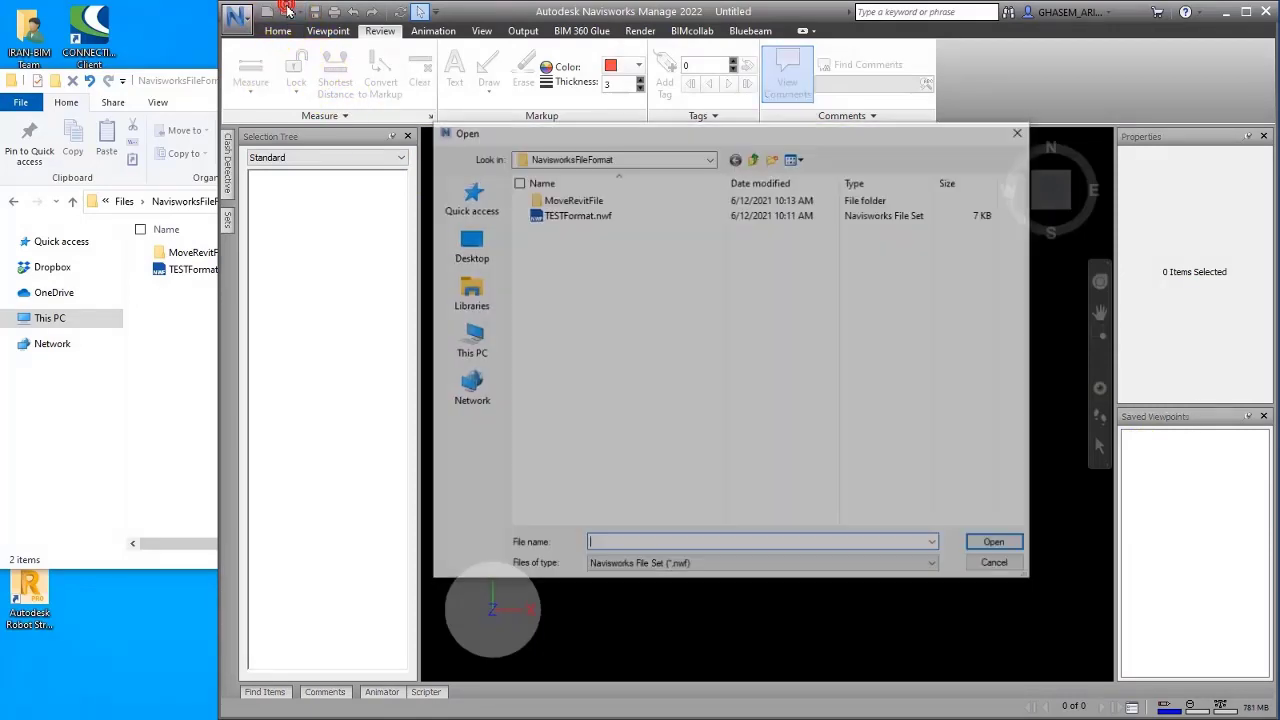
{"action": "double_click", "coordinate": [557, 219]}
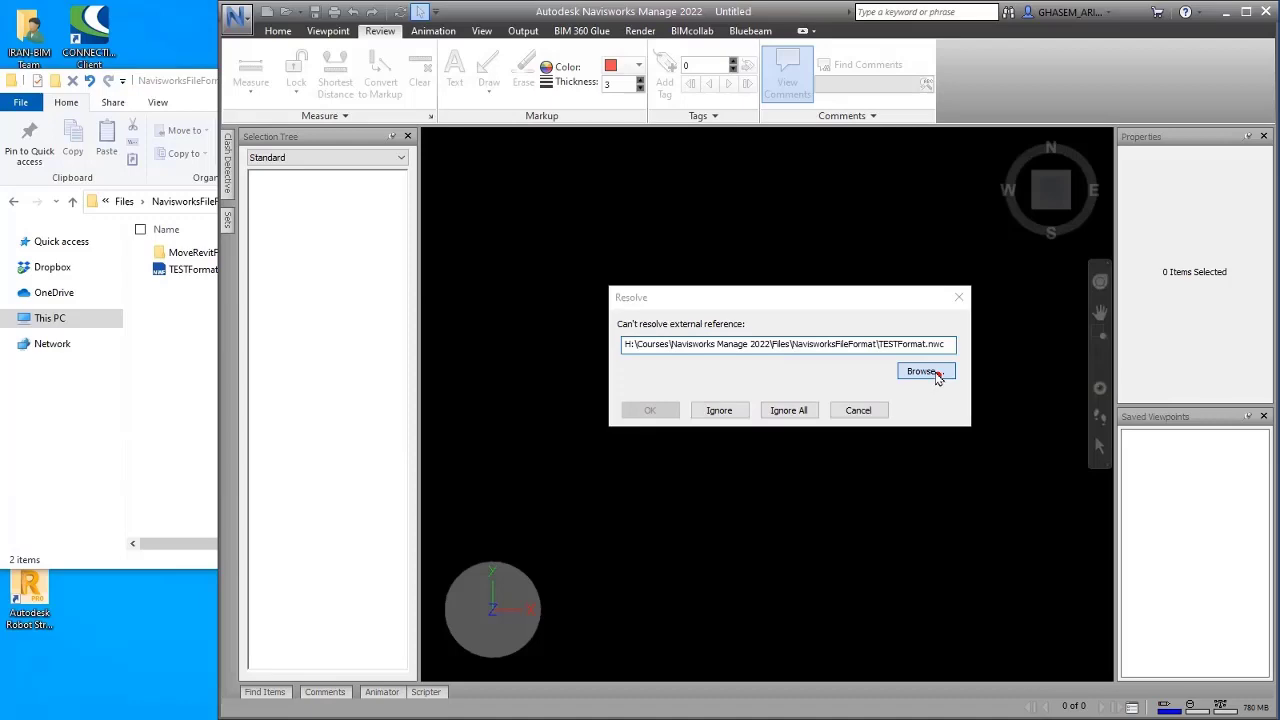
{"action": "left_click", "coordinate": [920, 369]}
{"action": "double_click", "coordinate": [765, 320]}
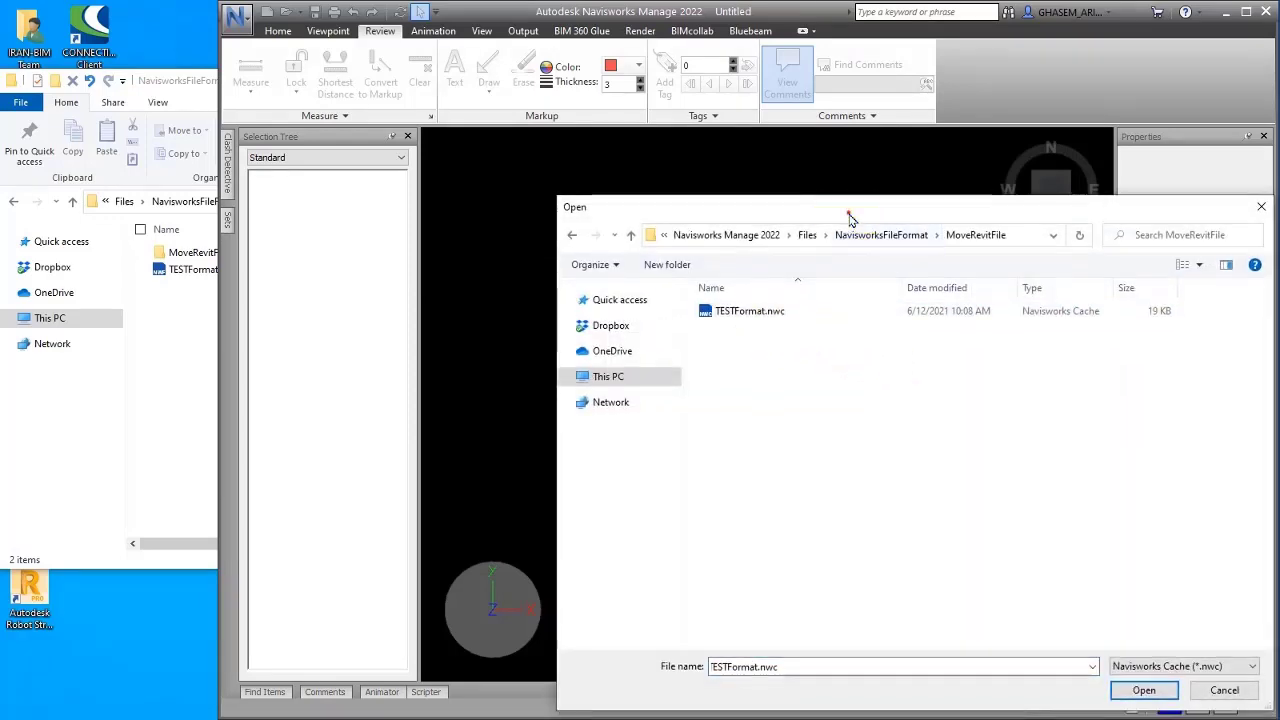
{"action": "left_click_drag", "start_coordinate": [849, 209], "coordinate": [678, 70]}
{"action": "left_click", "coordinate": [975, 554]}
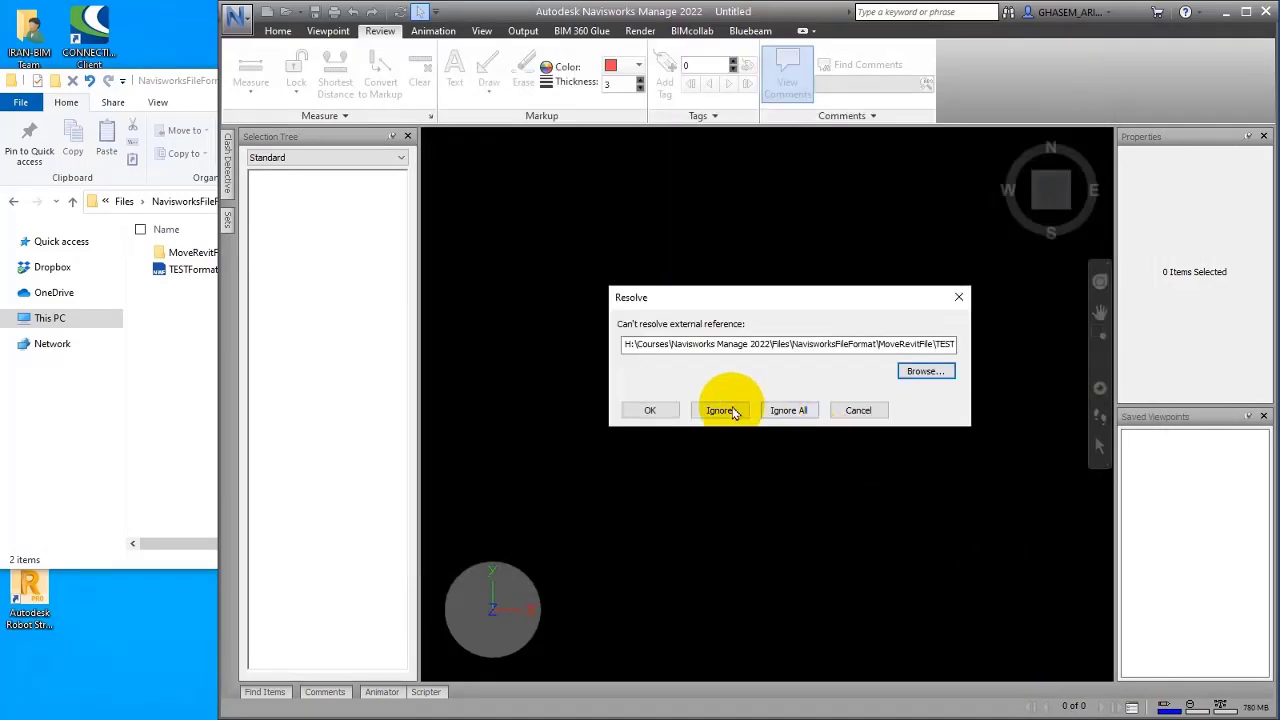
{"action": "left_click", "coordinate": [645, 412]}
Cycle saved viewpoints View and View (1) on the reloaded model.
{"action": "left_click", "coordinate": [1164, 449]}
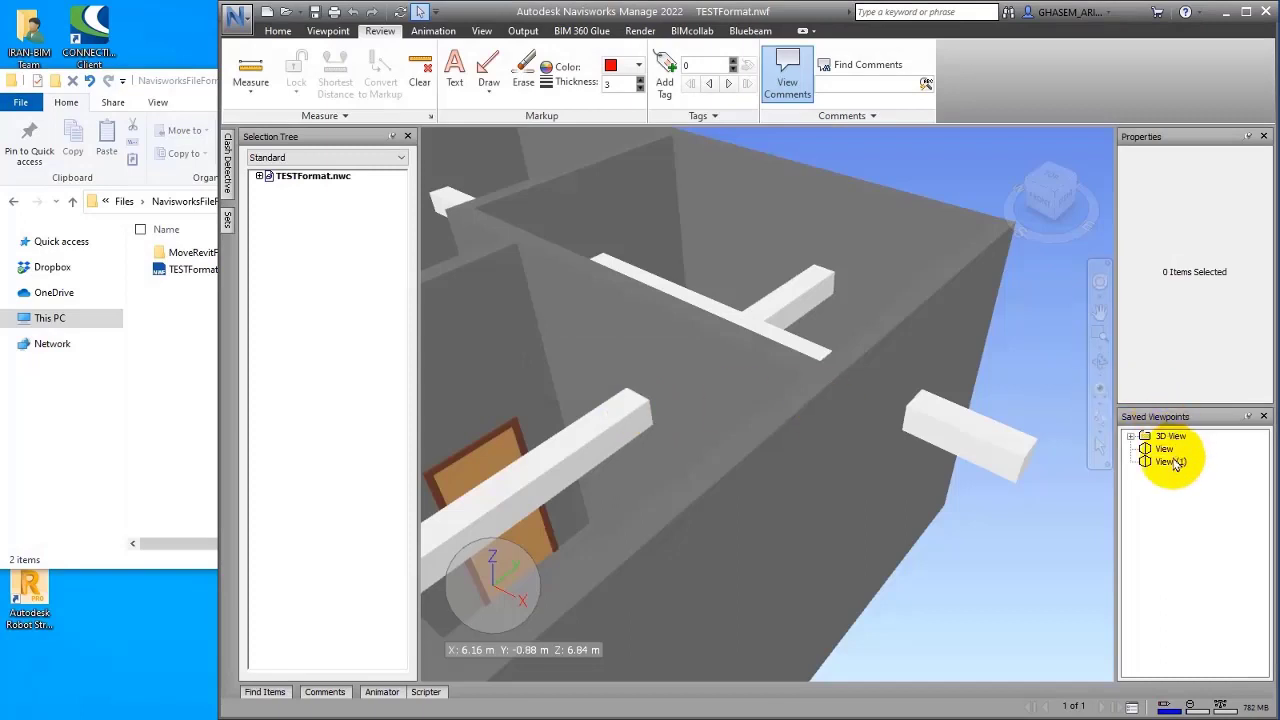
{"action": "left_click", "coordinate": [1157, 458]}
{"action": "left_click", "coordinate": [1152, 462]}
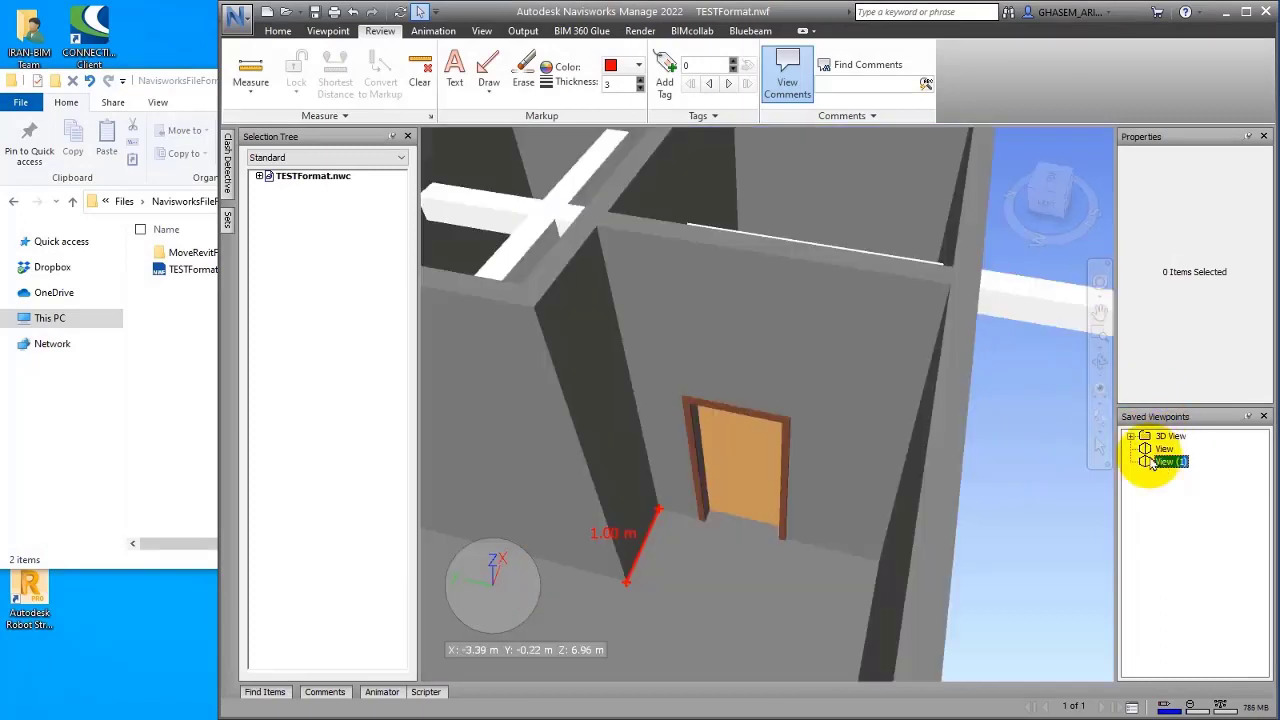
{"action": "left_click", "coordinate": [1148, 450]}
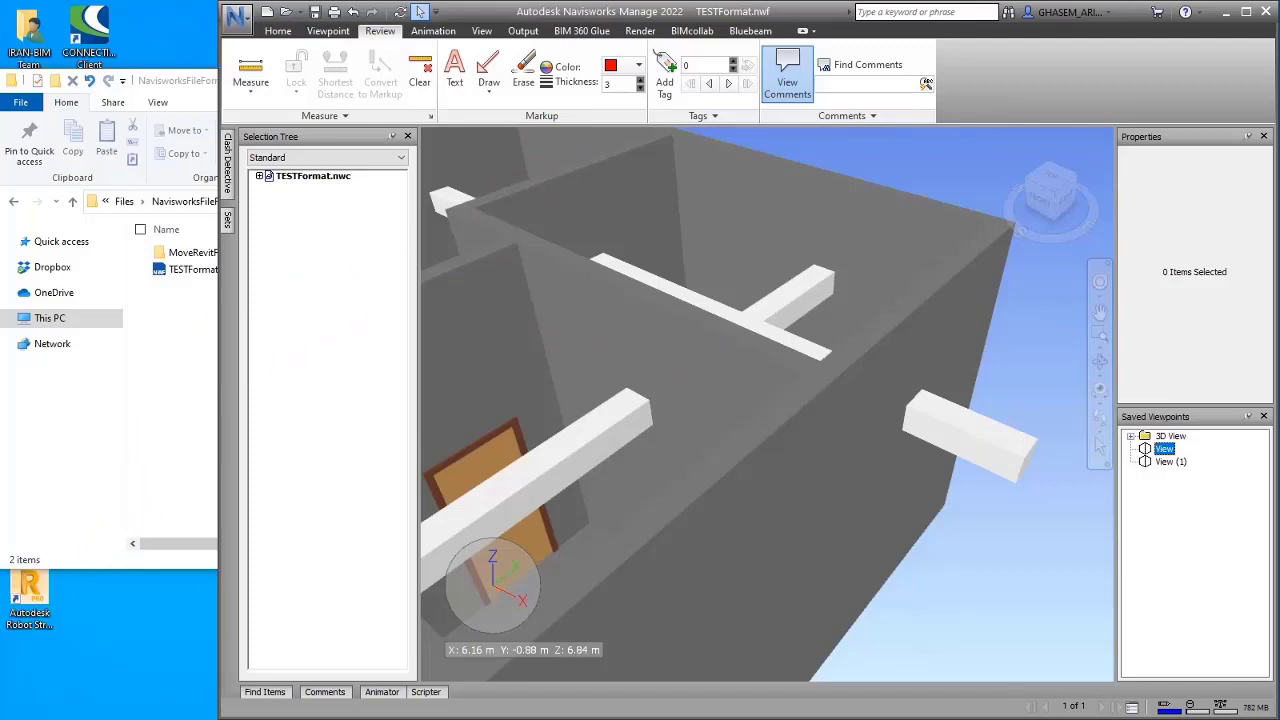
Add an NWD line below NWC = Cash and NWF in the Notepad notes, then return to Navisworks.
{"action": "key", "text": "alt+Tab"}
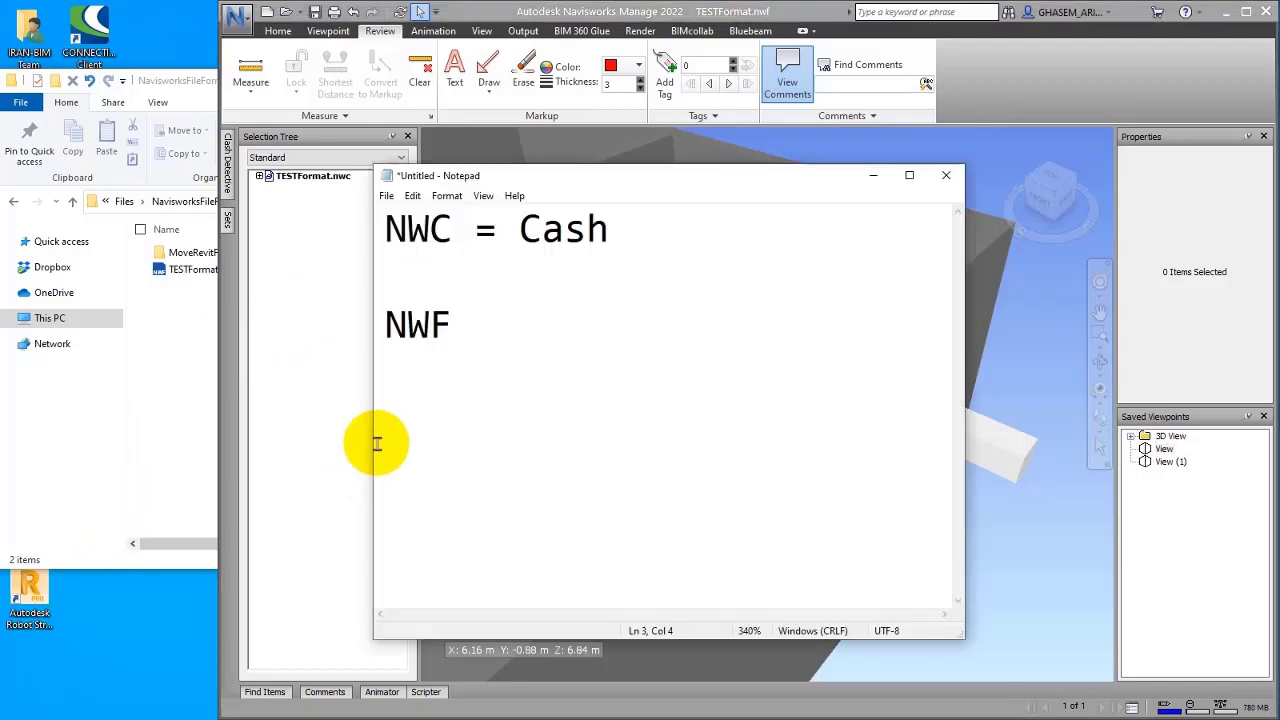
{"action": "key", "text": "Return"}
{"action": "key", "text": "Return"}
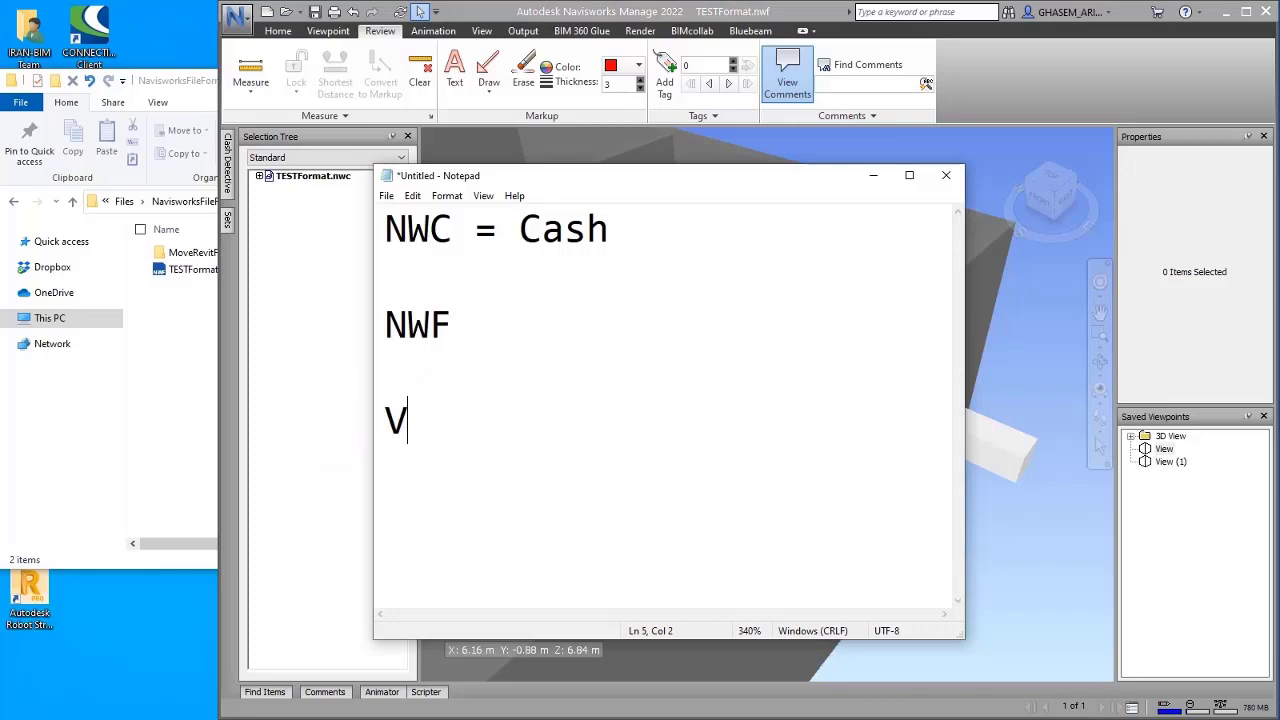
{"action": "key", "text": "BackSpace"}
{"action": "type", "text": "NWD"}
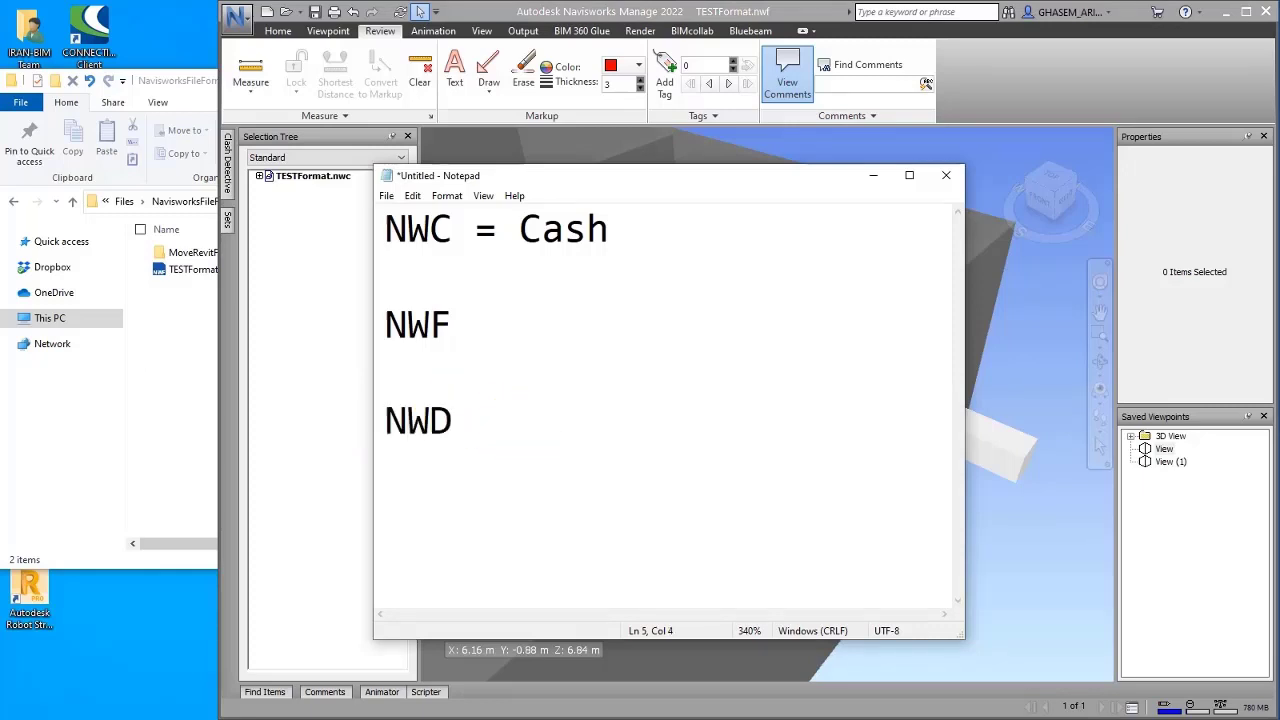
{"action": "left_click", "coordinate": [529, 429]}
{"action": "key", "text": "shift+Left"}
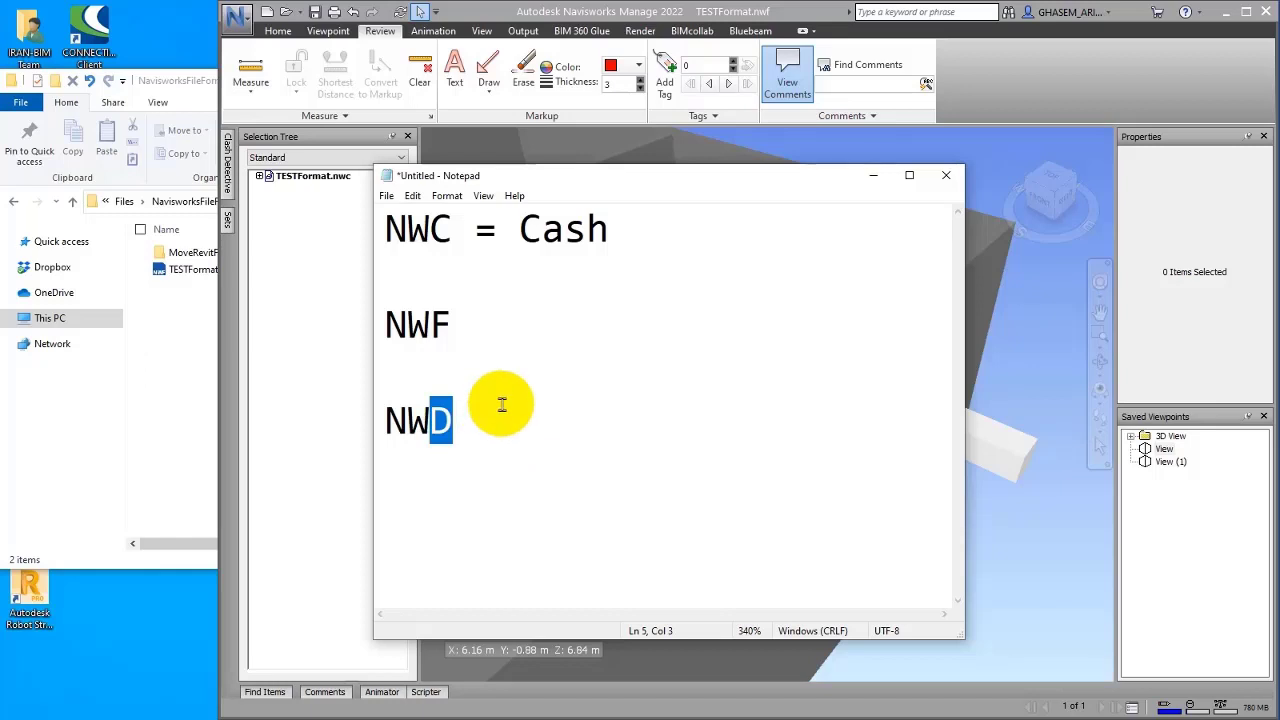
{"action": "left_click", "coordinate": [753, 11]}
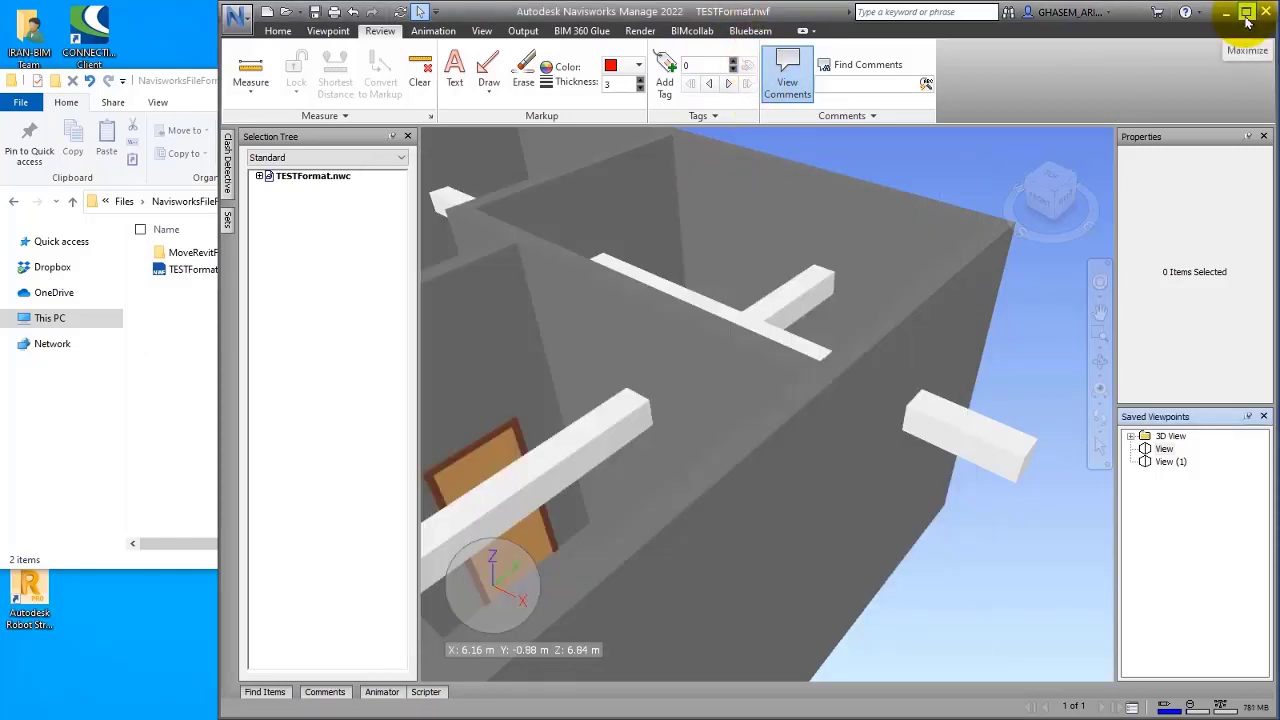
Maximize Navisworks, pan and zoom the model, and compare viewpoints View and View (1), ending on View.
{"action": "left_click", "coordinate": [1247, 13]}
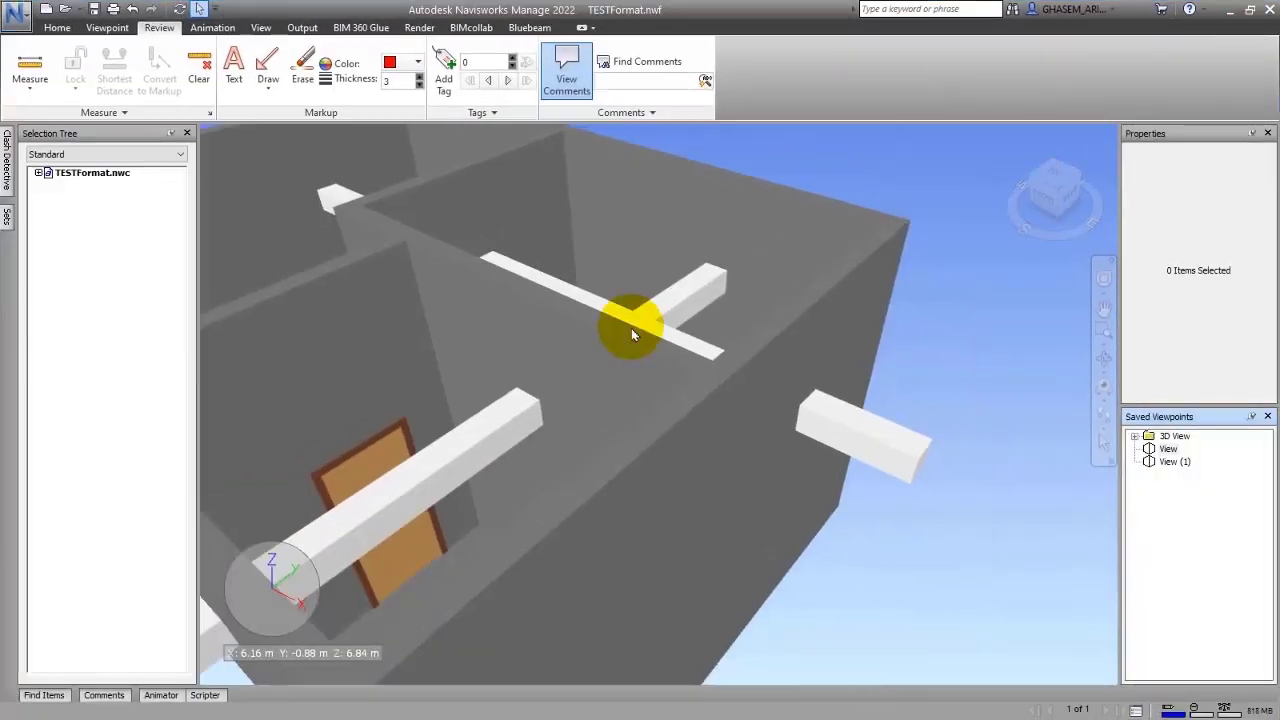
{"action": "left_click_drag", "start_coordinate": [692, 372], "coordinate": [697, 375]}
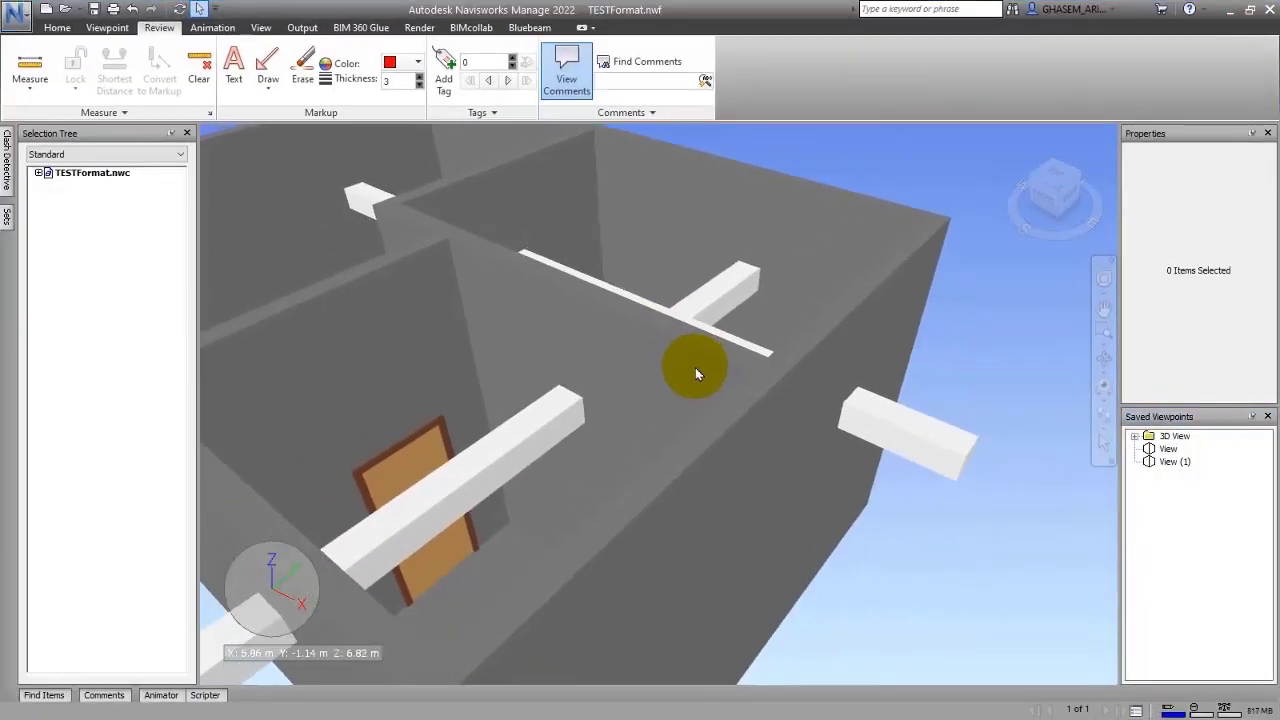
{"action": "scroll", "coordinate": [649, 310], "scroll_direction": "down", "scroll_amount": 2}
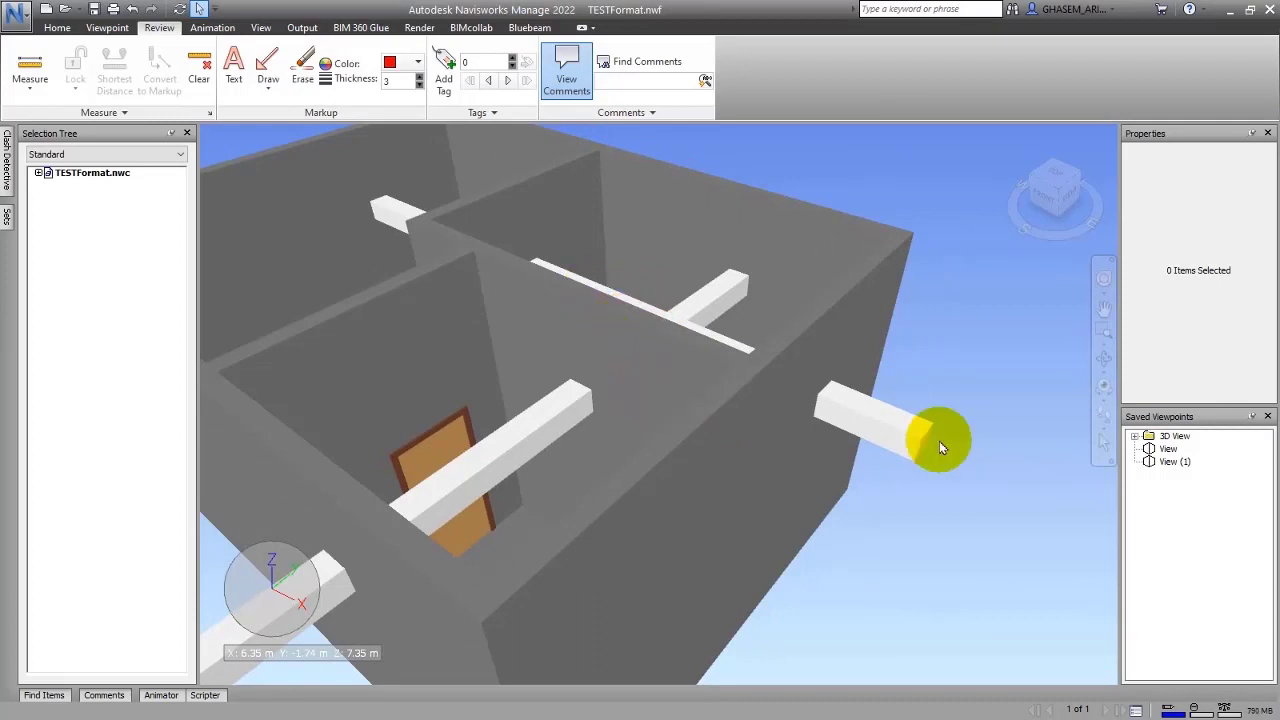
{"action": "left_click", "coordinate": [1166, 450]}
{"action": "left_click", "coordinate": [1166, 462]}
{"action": "left_click", "coordinate": [1166, 450]}
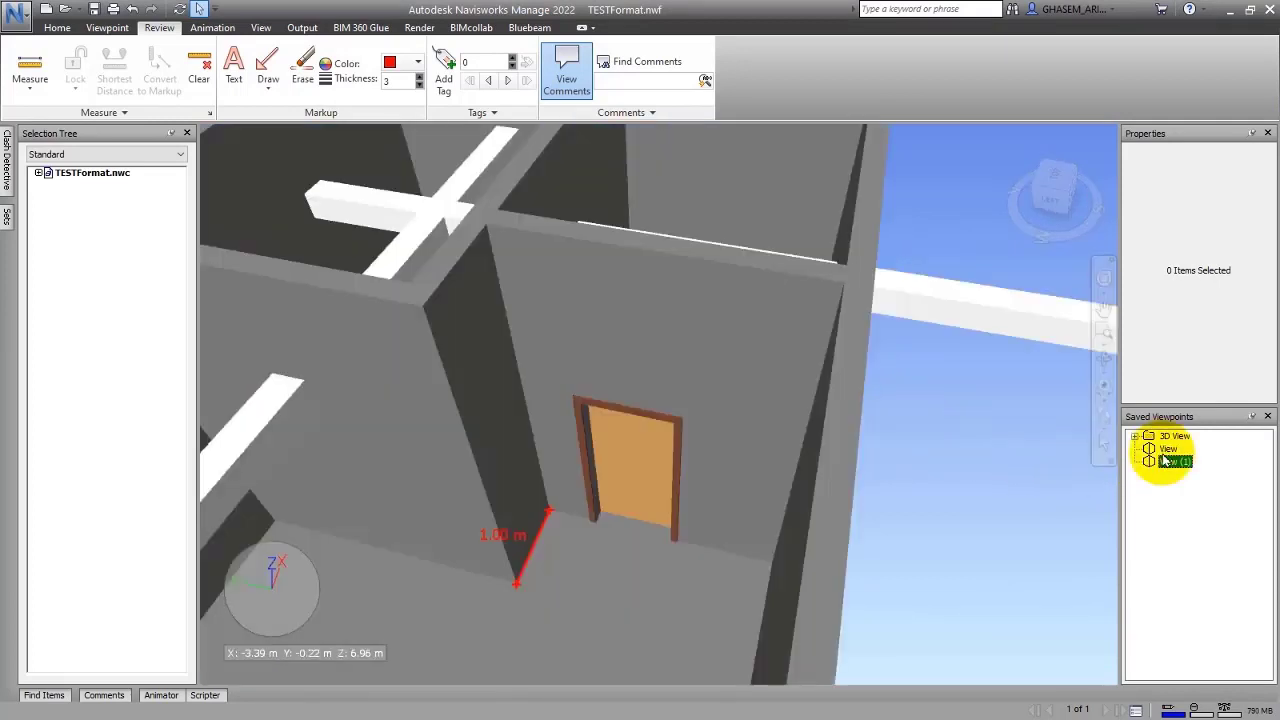
{"action": "left_click", "coordinate": [57, 27]}
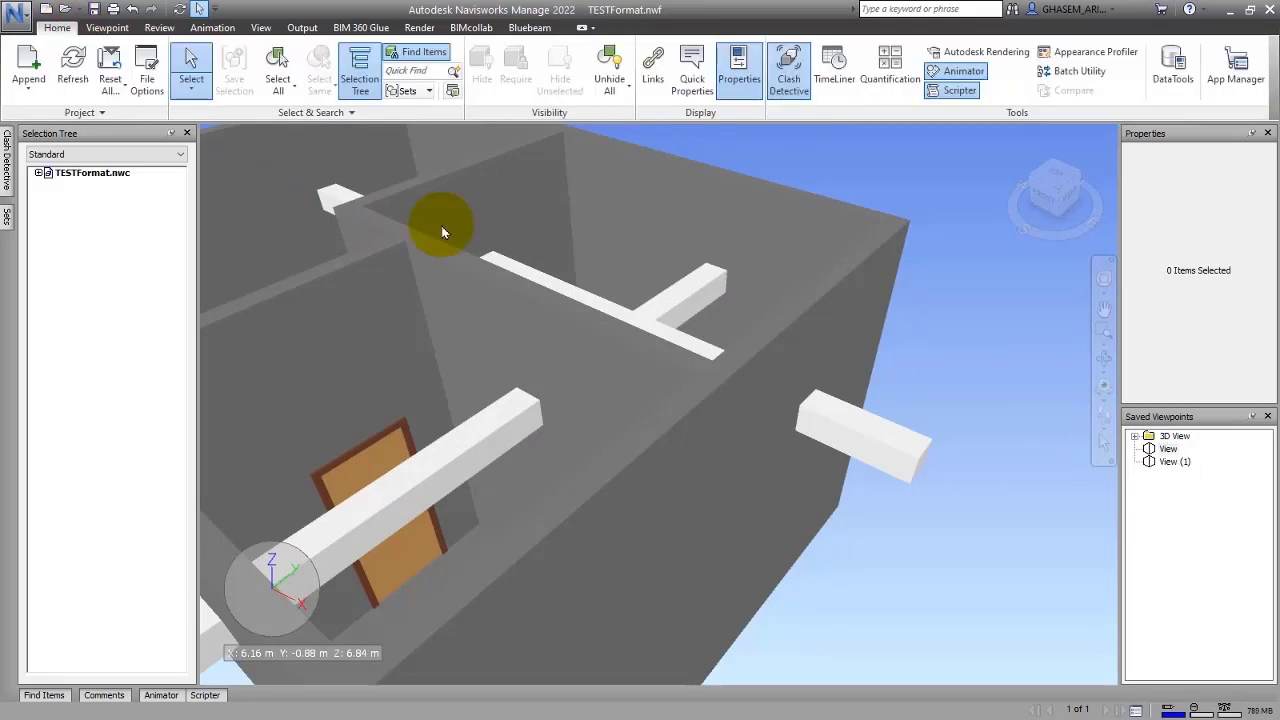
Confirm MoveRevitFile holds the NWC and RVT files, return to NavisworksFileFormat, and maximize Navisworks.
{"action": "left_click_drag", "start_coordinate": [681, 9], "coordinate": [985, 167]}
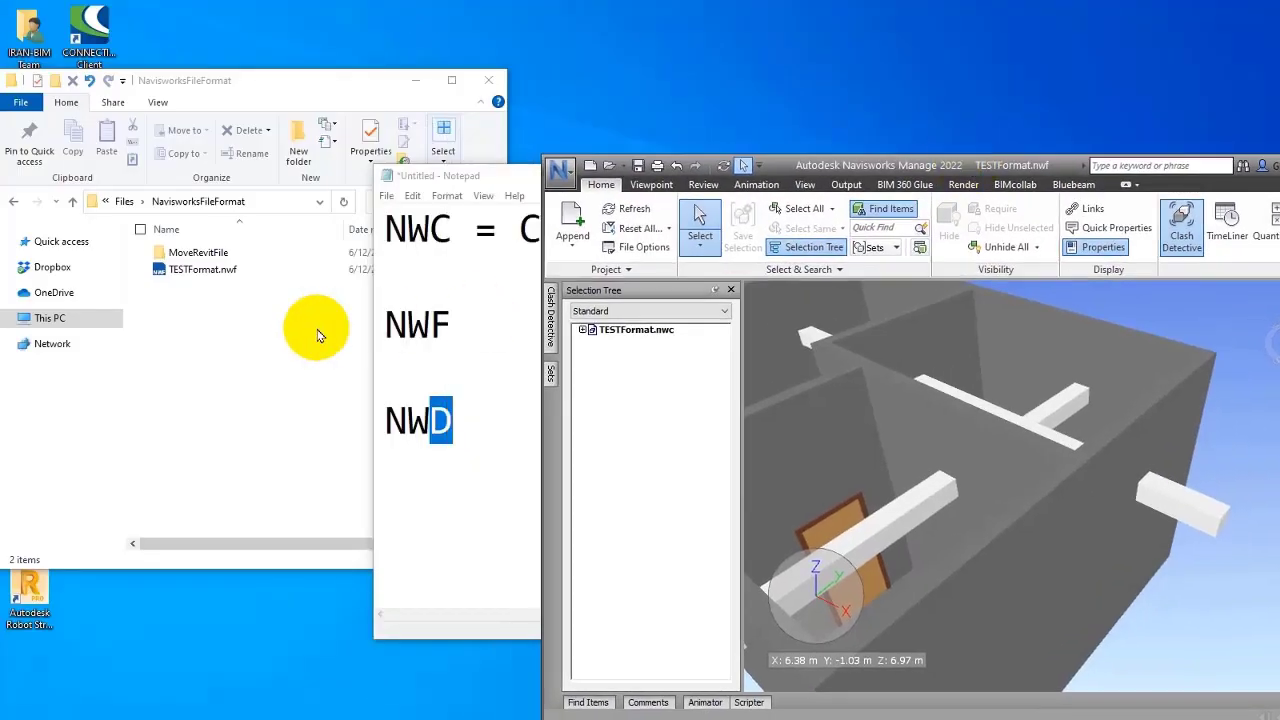
{"action": "left_click", "coordinate": [243, 342]}
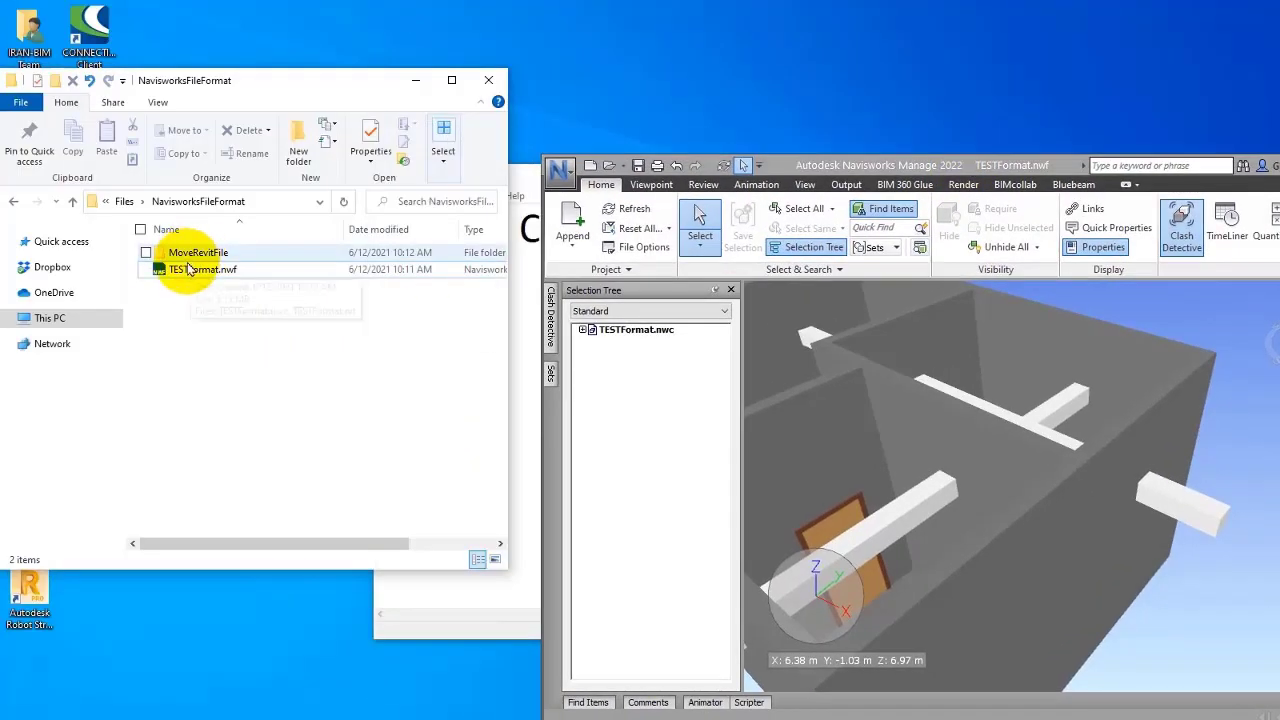
{"action": "double_click", "coordinate": [193, 254]}
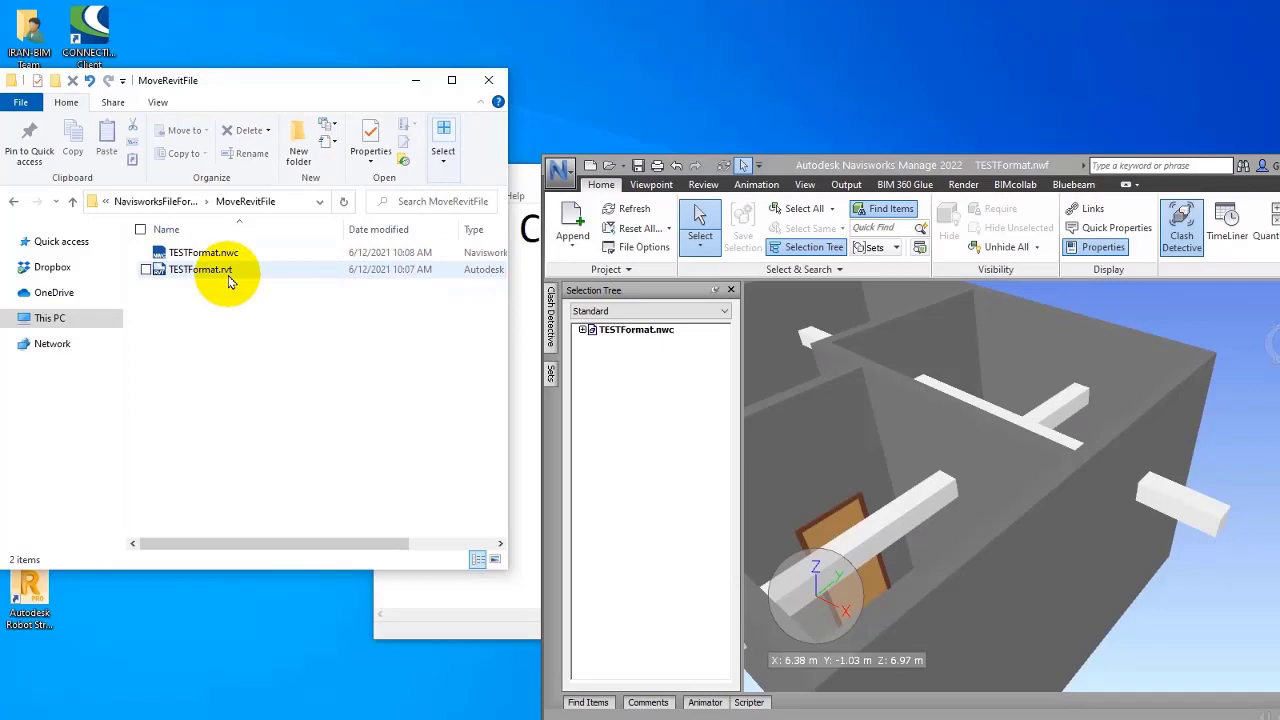
{"action": "left_click", "coordinate": [14, 201]}
{"action": "left_click", "coordinate": [220, 325]}
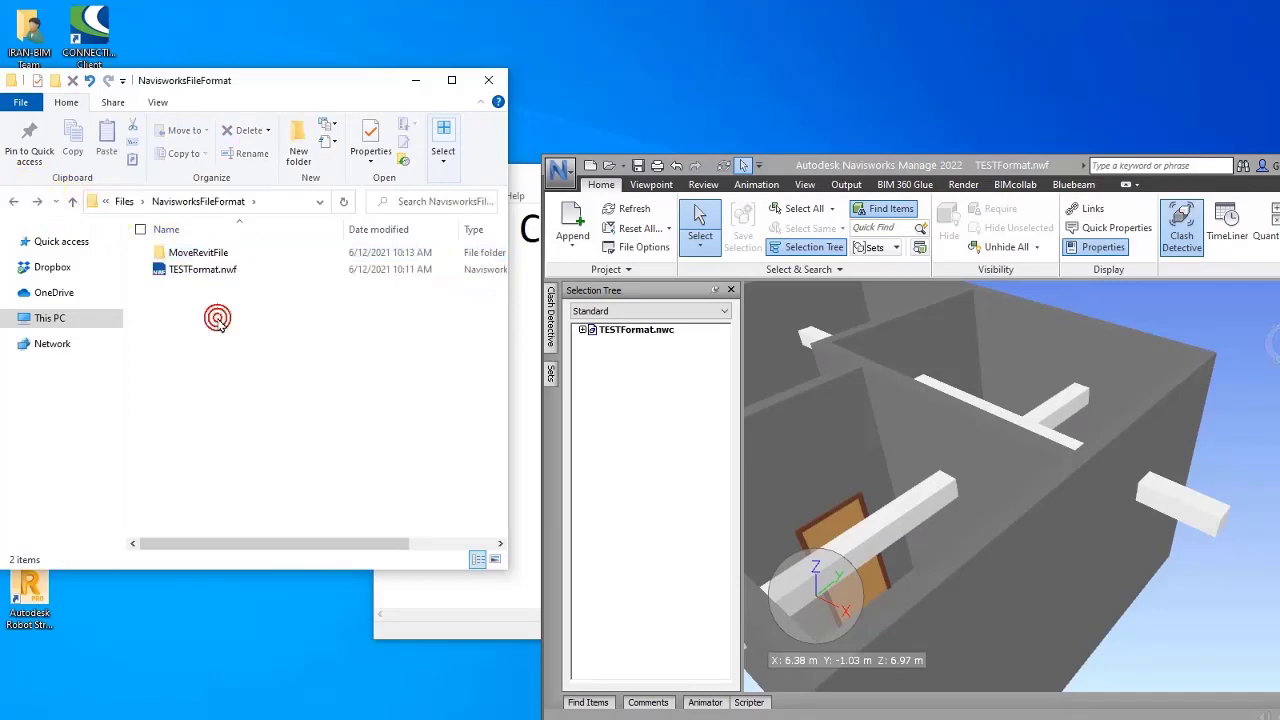
{"action": "double_click", "coordinate": [800, 171]}
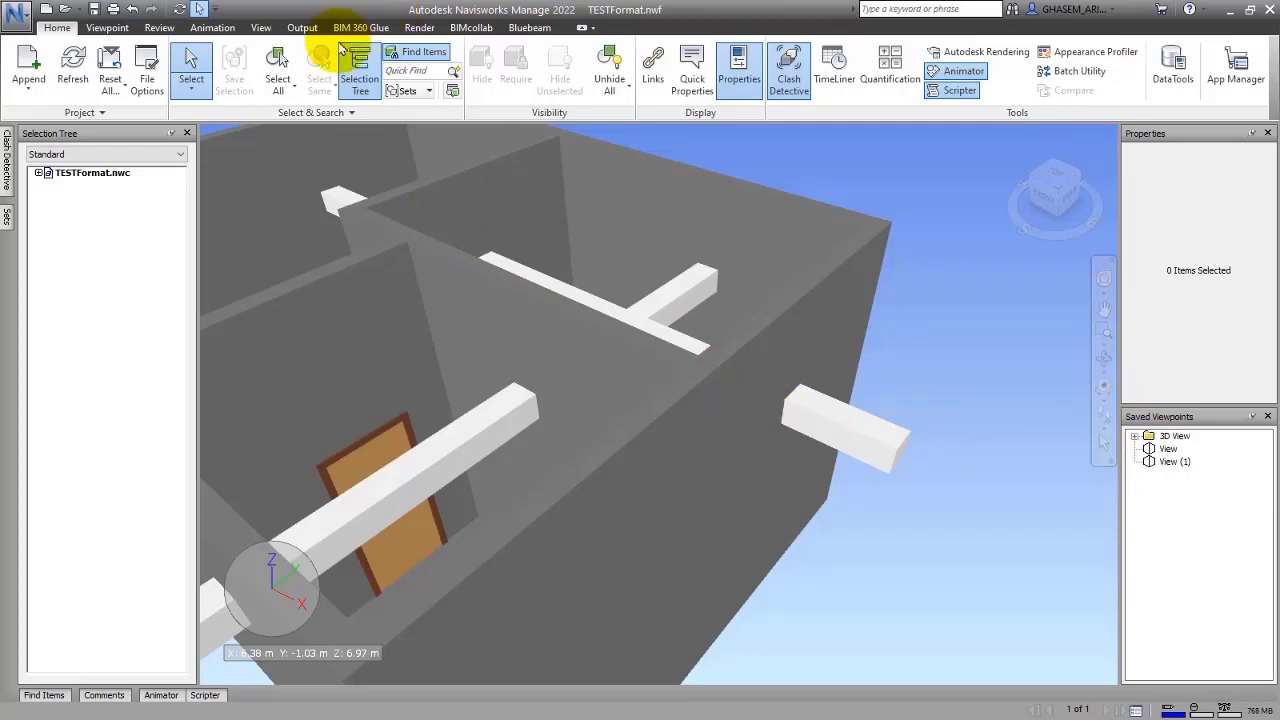
Show the Output tools and review the Publish settings without publishing.
{"action": "left_click", "coordinate": [302, 27]}
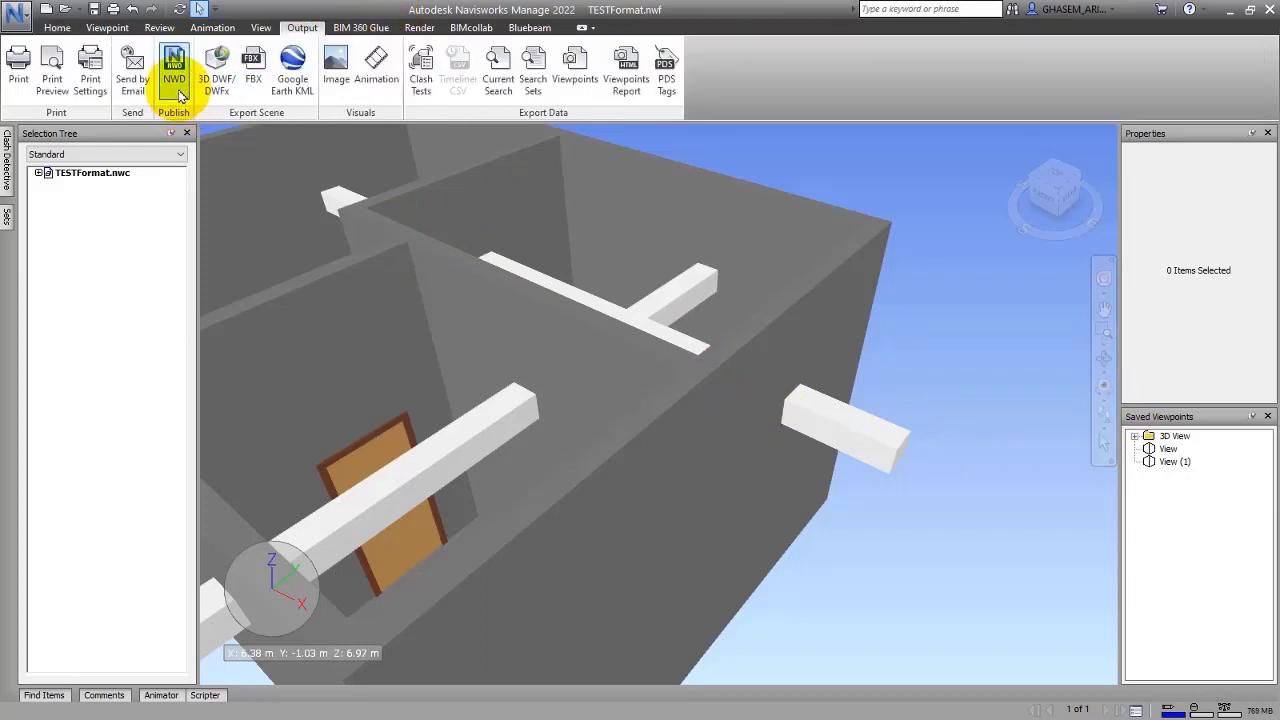
{"action": "left_click", "coordinate": [12, 14]}
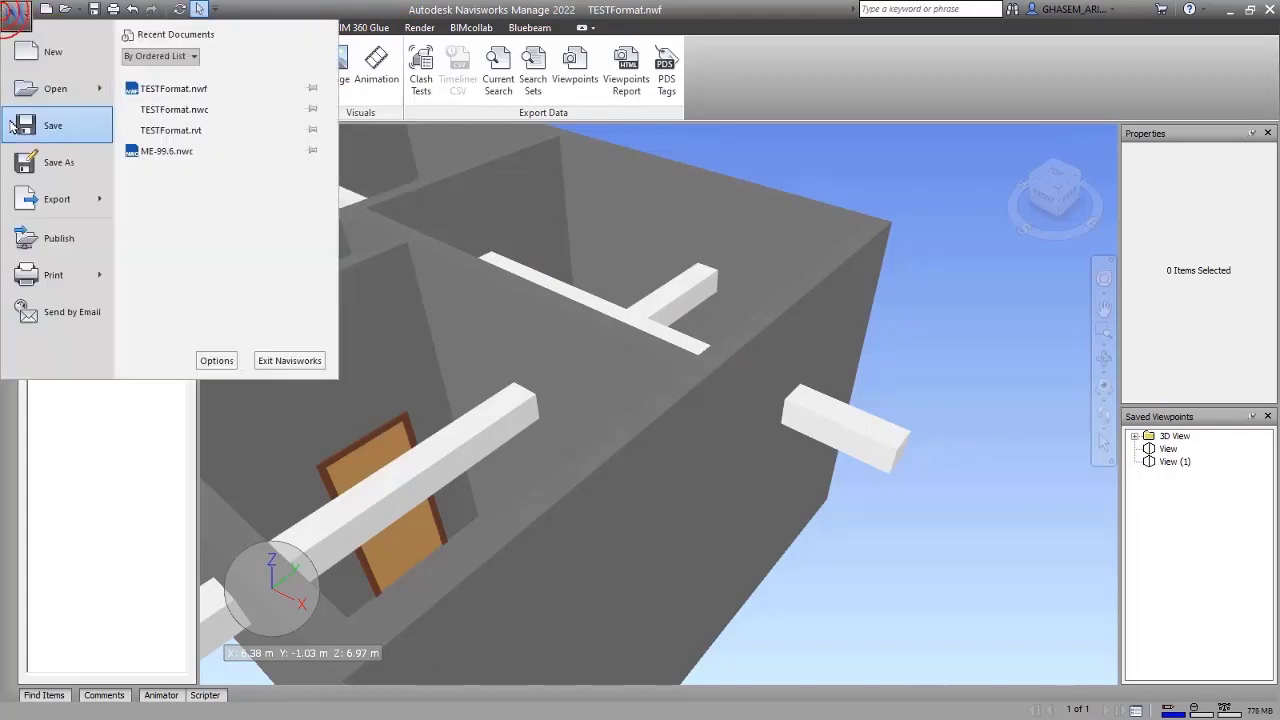
{"action": "left_click", "coordinate": [50, 240]}
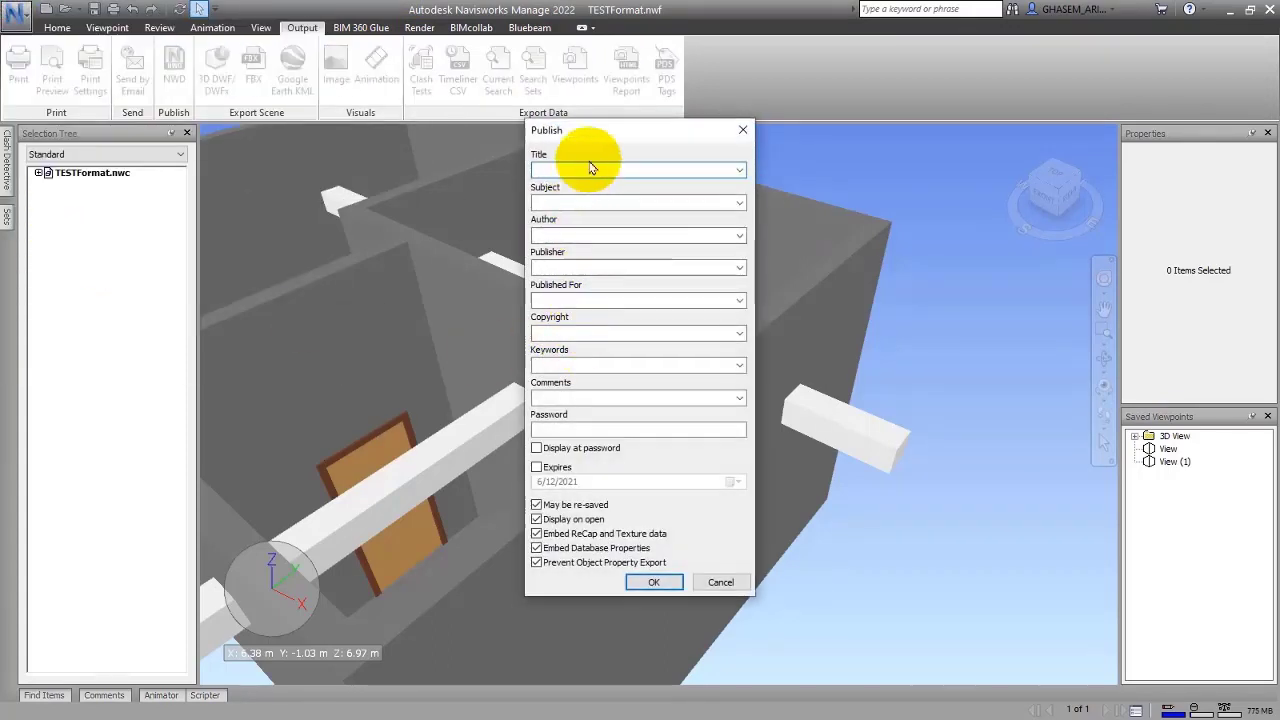
{"action": "left_click", "coordinate": [743, 130]}
In Save As, select the .nwd file type, then cancel without saving.
{"action": "left_click", "coordinate": [18, 14]}
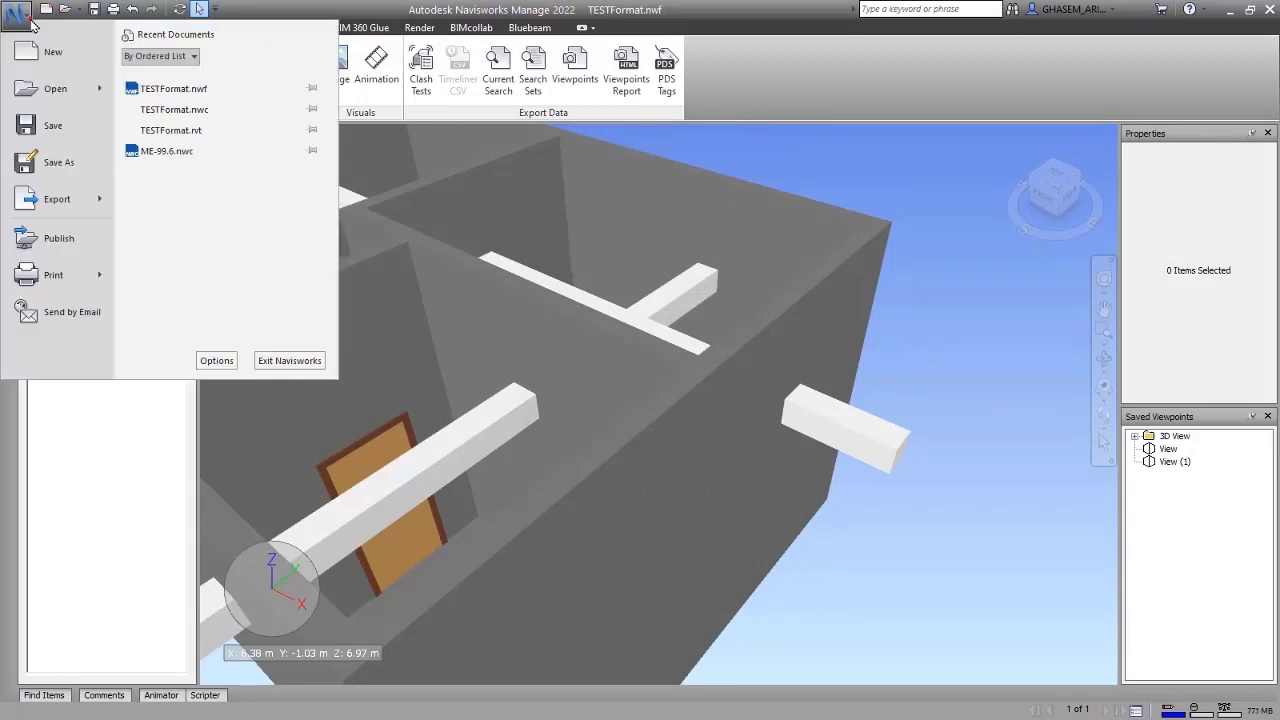
{"action": "left_click", "coordinate": [57, 163]}
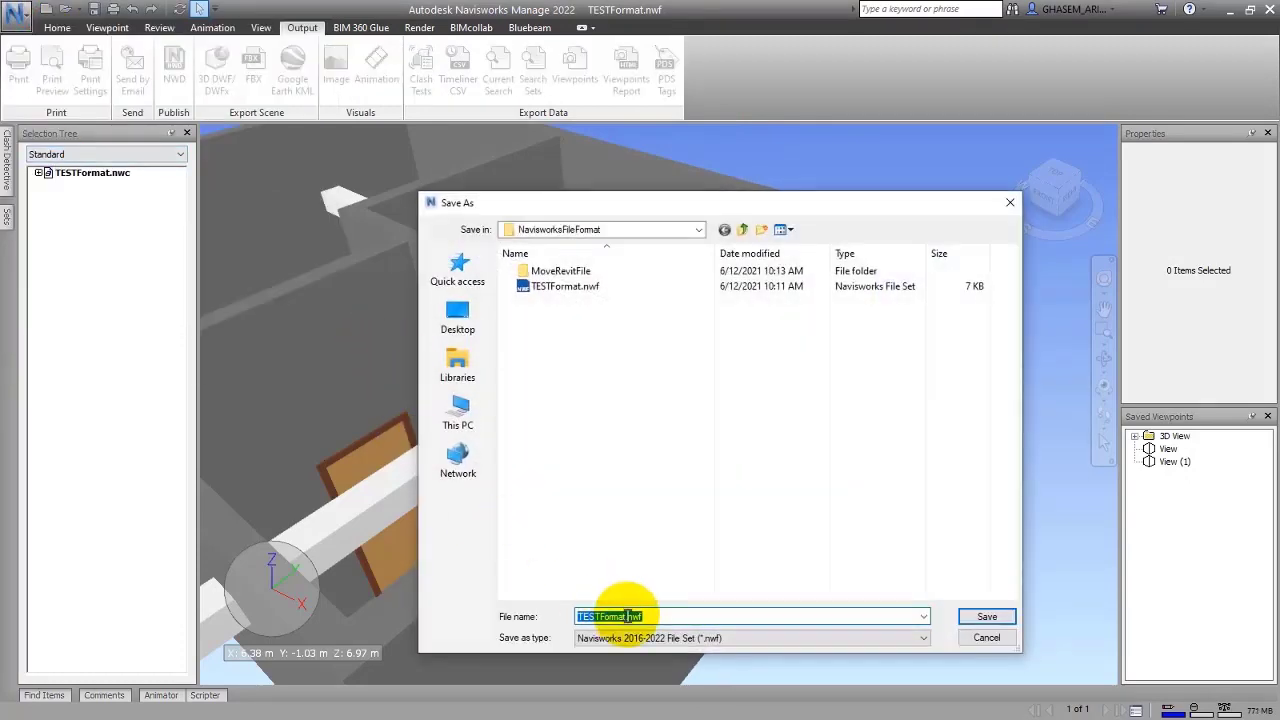
{"action": "left_click", "coordinate": [625, 638]}
{"action": "left_click", "coordinate": [675, 645]}
{"action": "left_click", "coordinate": [675, 645]}
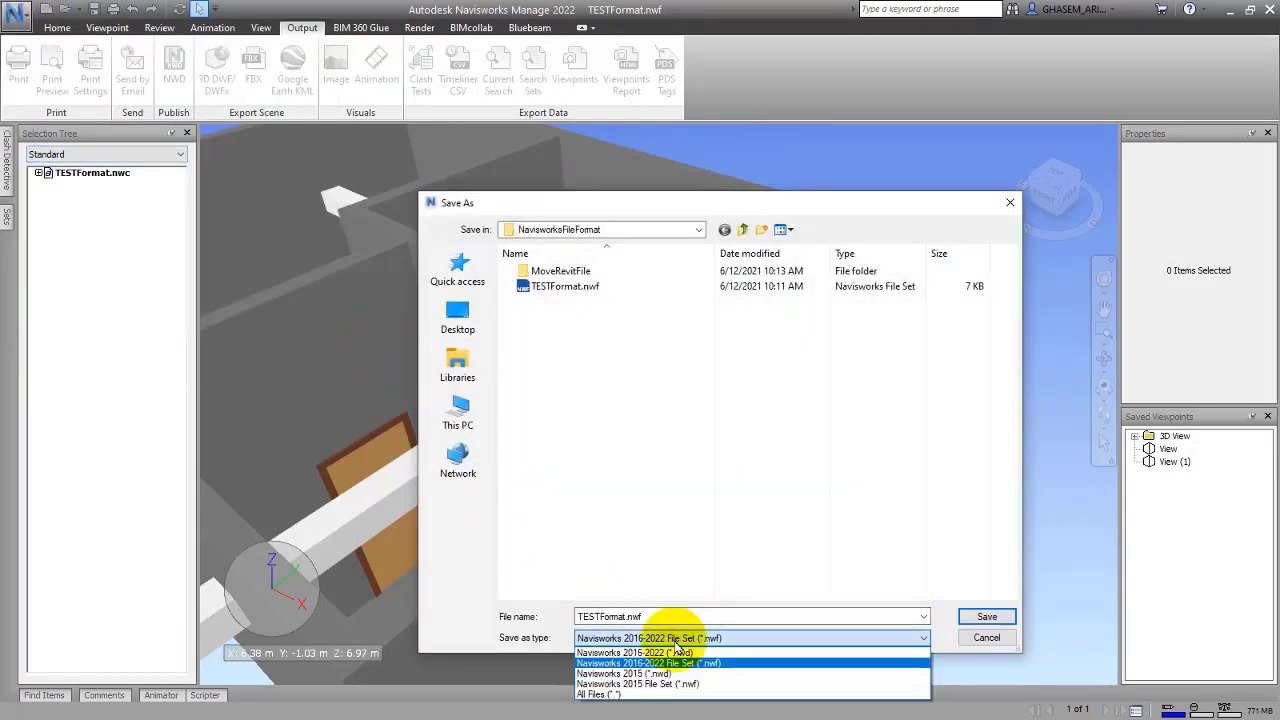
{"action": "left_click", "coordinate": [680, 689]}
{"action": "left_click_drag", "start_coordinate": [668, 213], "coordinate": [565, 117]}
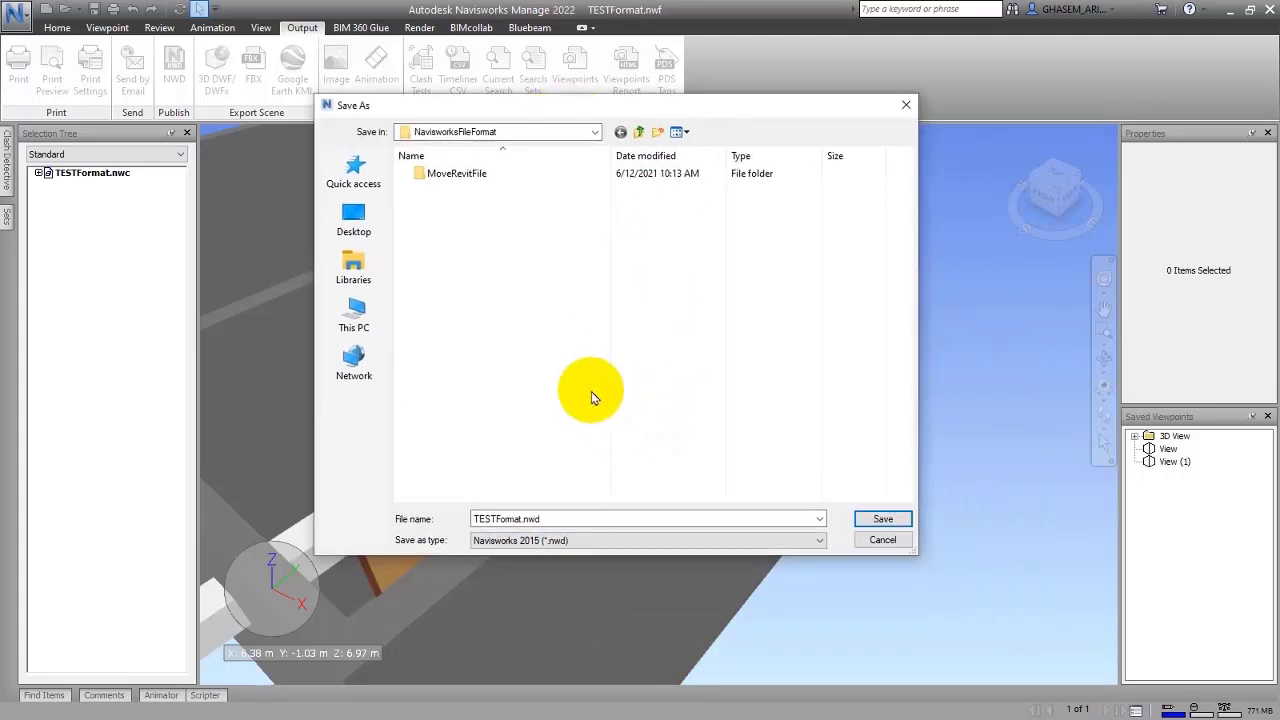
{"action": "left_click", "coordinate": [882, 541]}
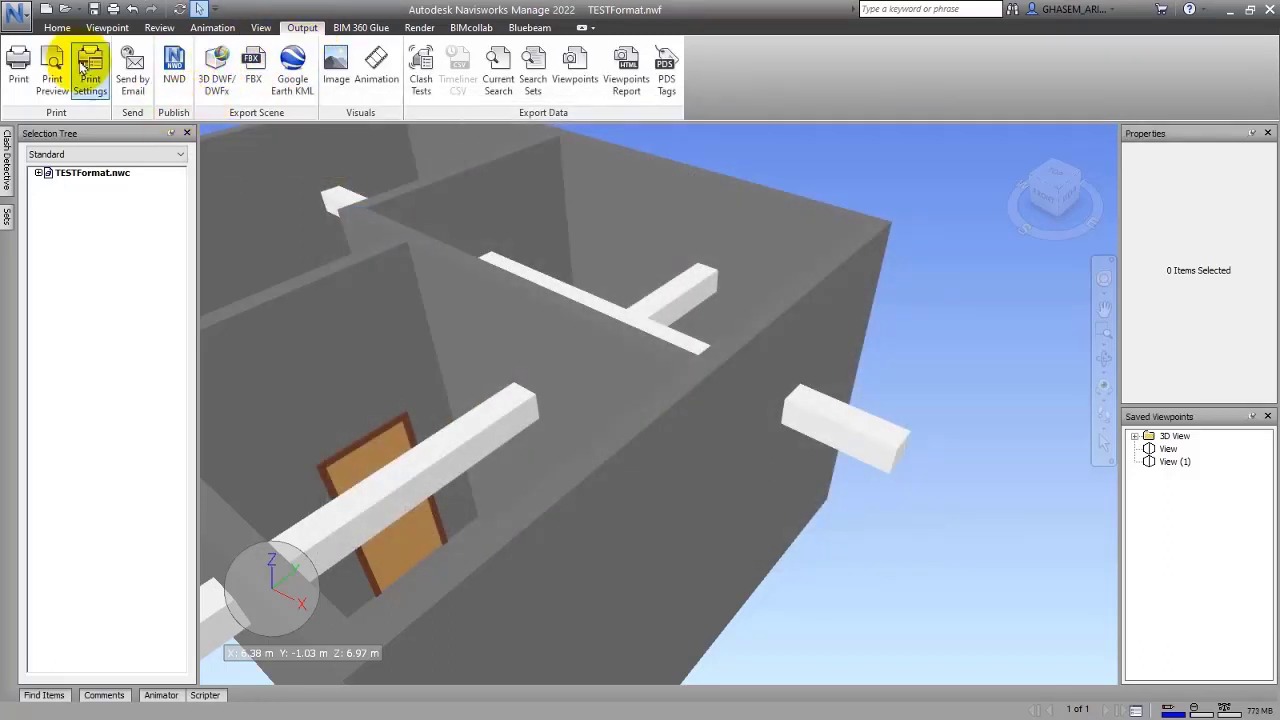
Review the Publish settings again and close them without publishing.
{"action": "left_click", "coordinate": [8, 13]}
{"action": "left_click", "coordinate": [55, 238]}
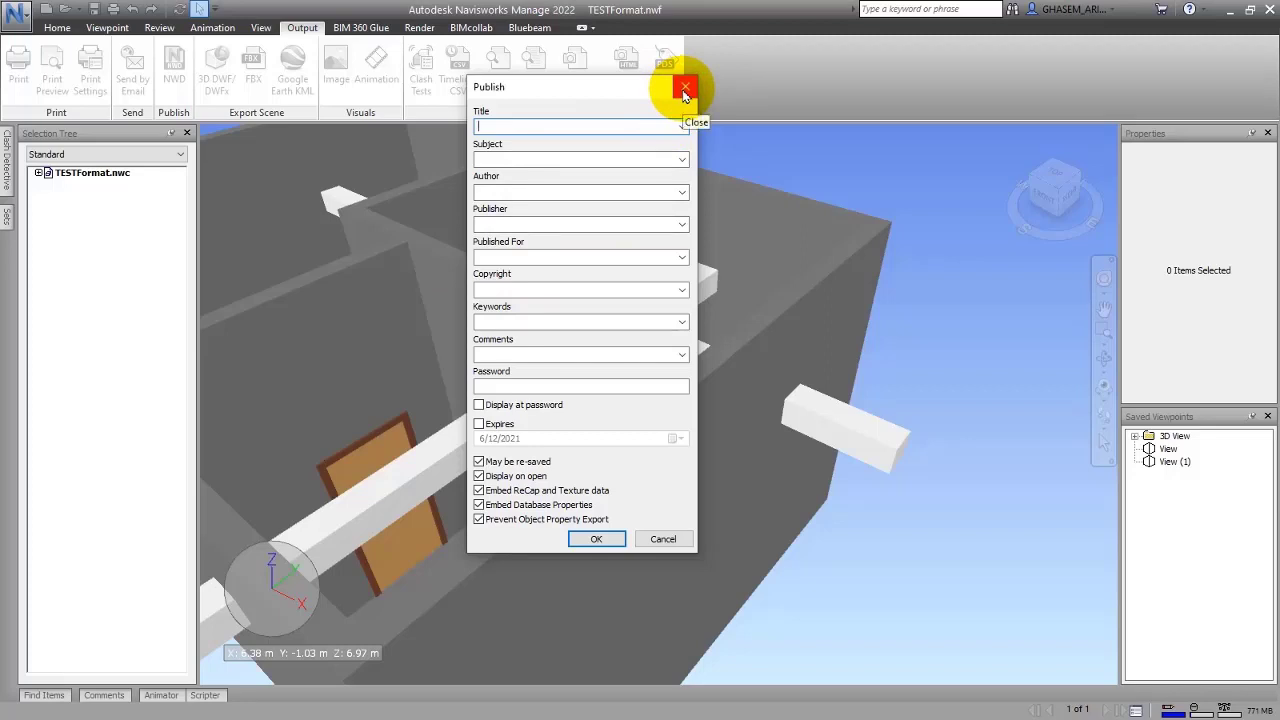
{"action": "left_click", "coordinate": [684, 91]}
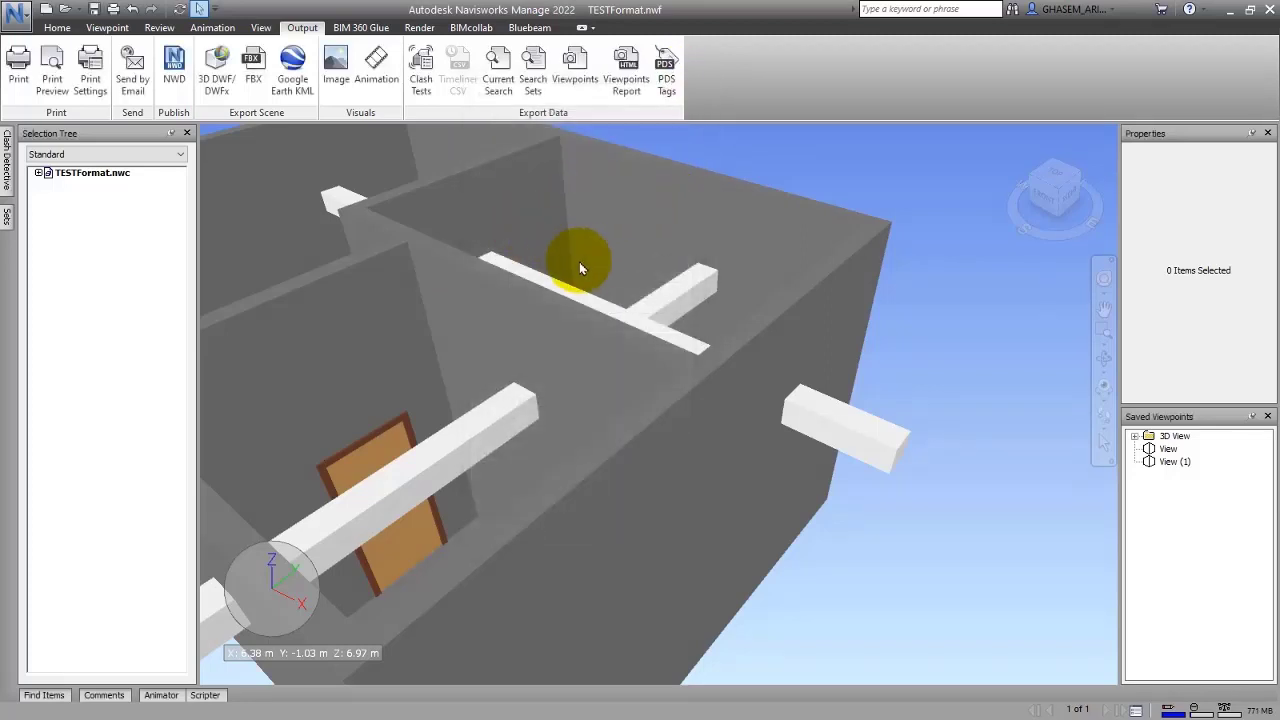
Zoom out to see the whole box, then restore Navisworks to a smaller window.
{"action": "scroll", "coordinate": [632, 264], "scroll_direction": "down", "scroll_amount": 1}
{"action": "scroll", "coordinate": [632, 264], "scroll_direction": "down", "scroll_amount": 5}
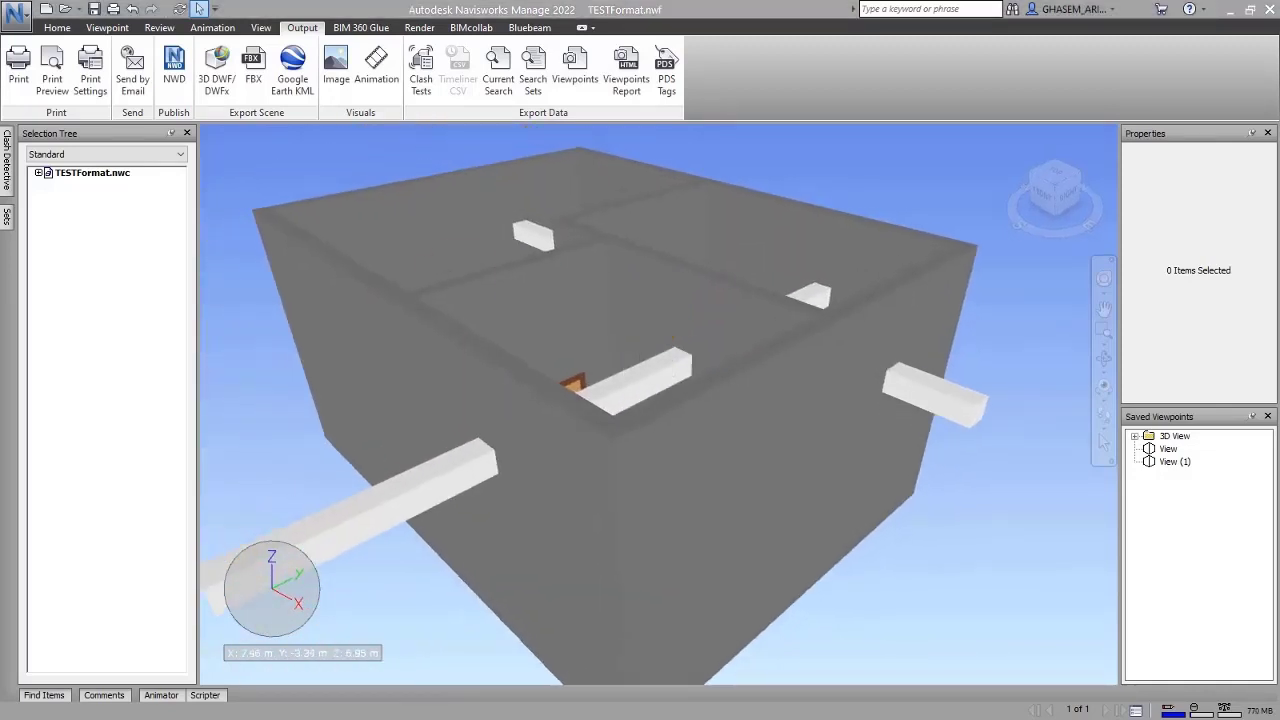
{"action": "double_click", "coordinate": [285, 12]}
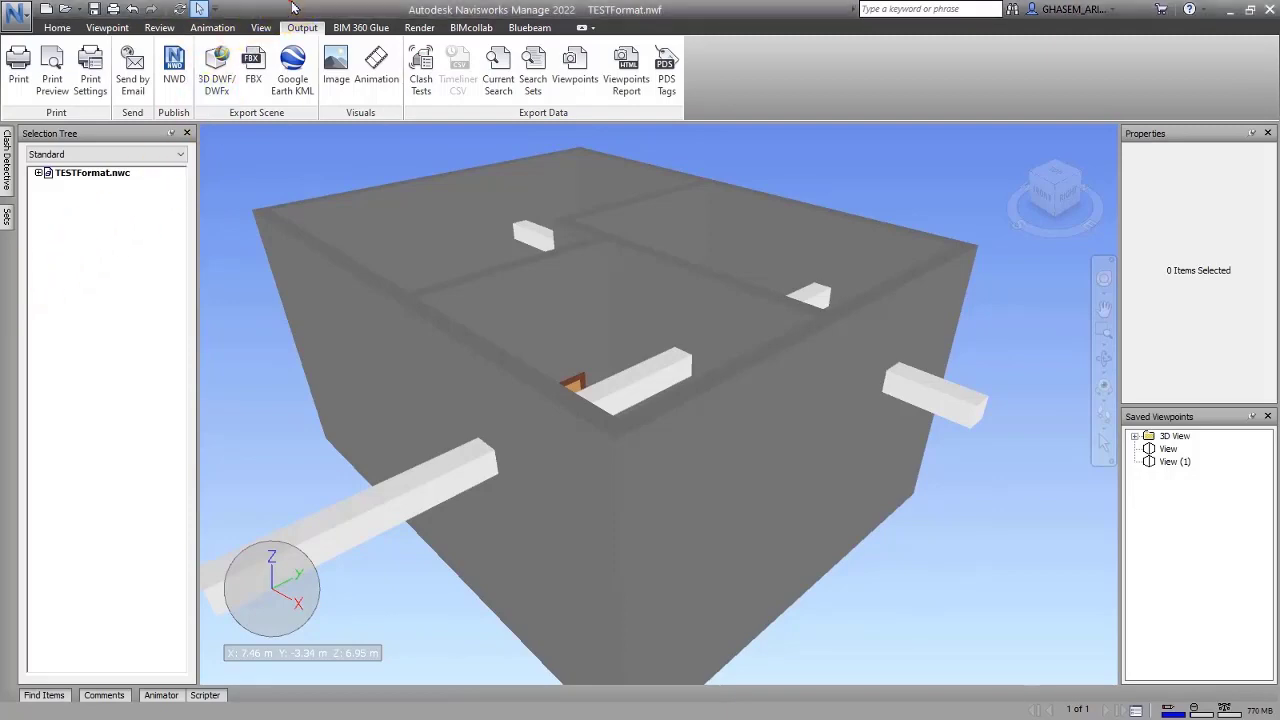
Launch Revit 2022 with TESTFormat.rvt maximized and open the Coordination Model dialog.
{"action": "left_click_drag", "start_coordinate": [210, 97], "coordinate": [413, 151]}
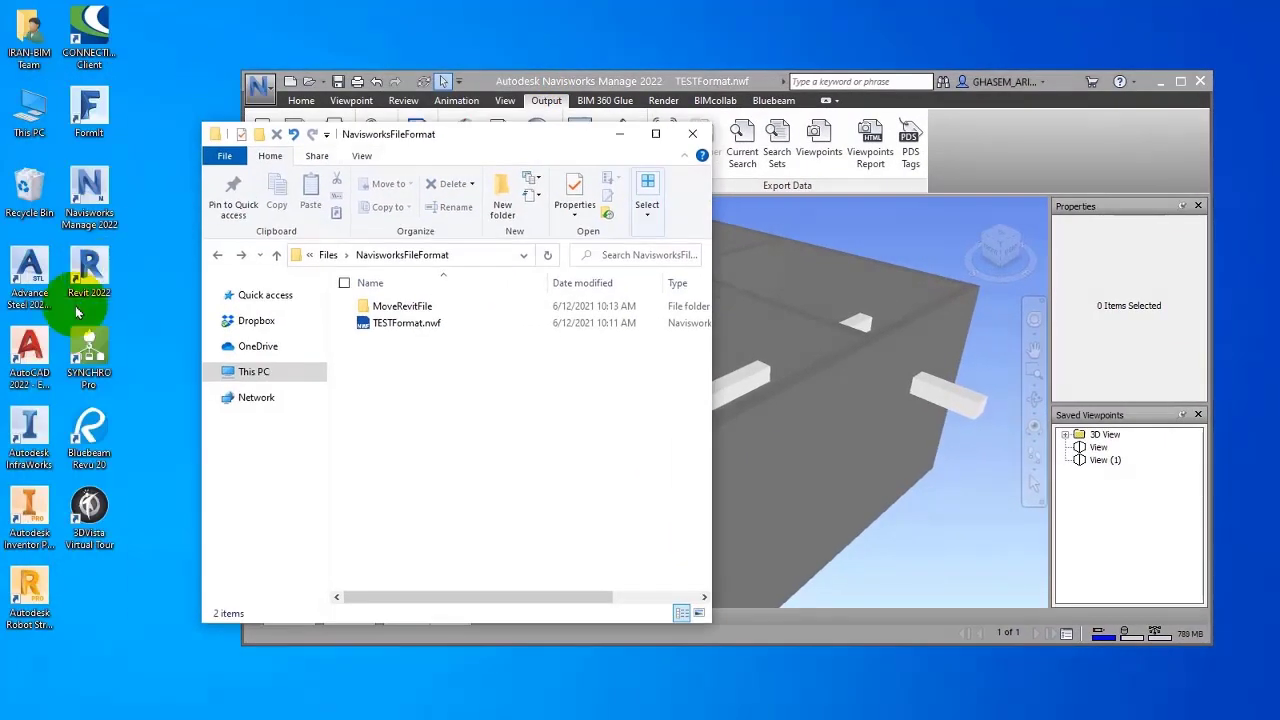
{"action": "double_click", "coordinate": [89, 268]}
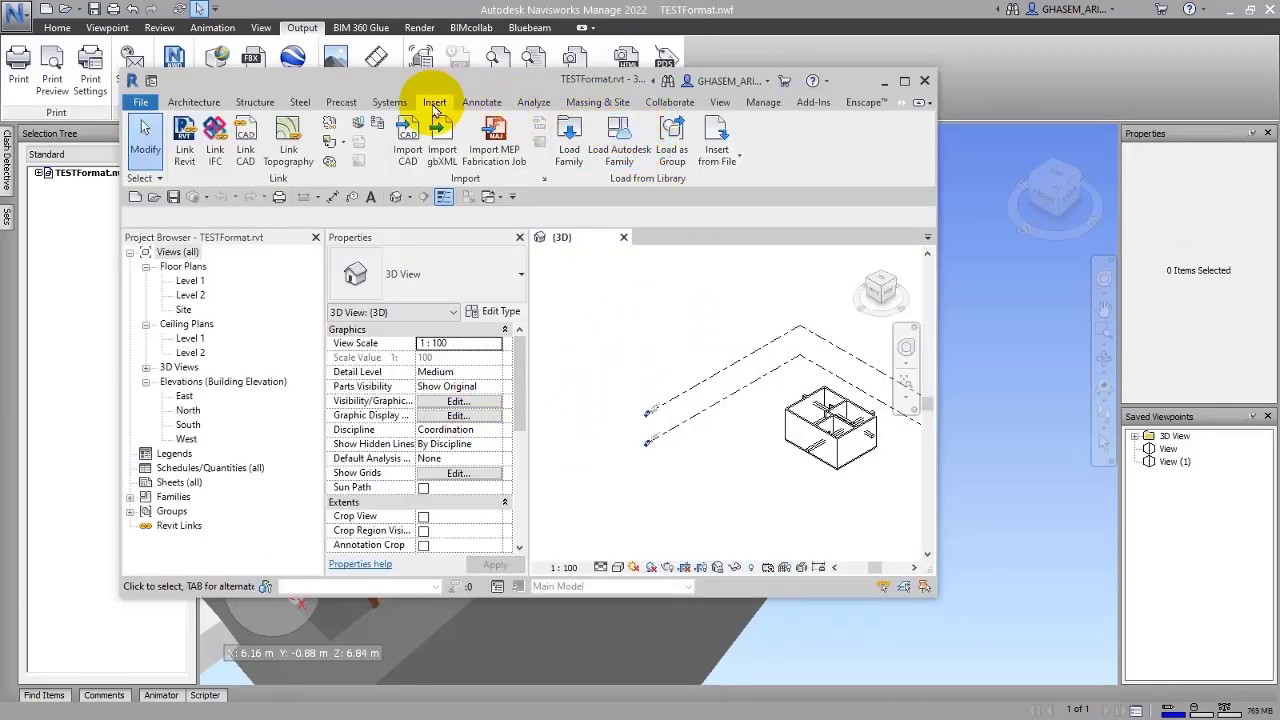
{"action": "left_click", "coordinate": [904, 80]}
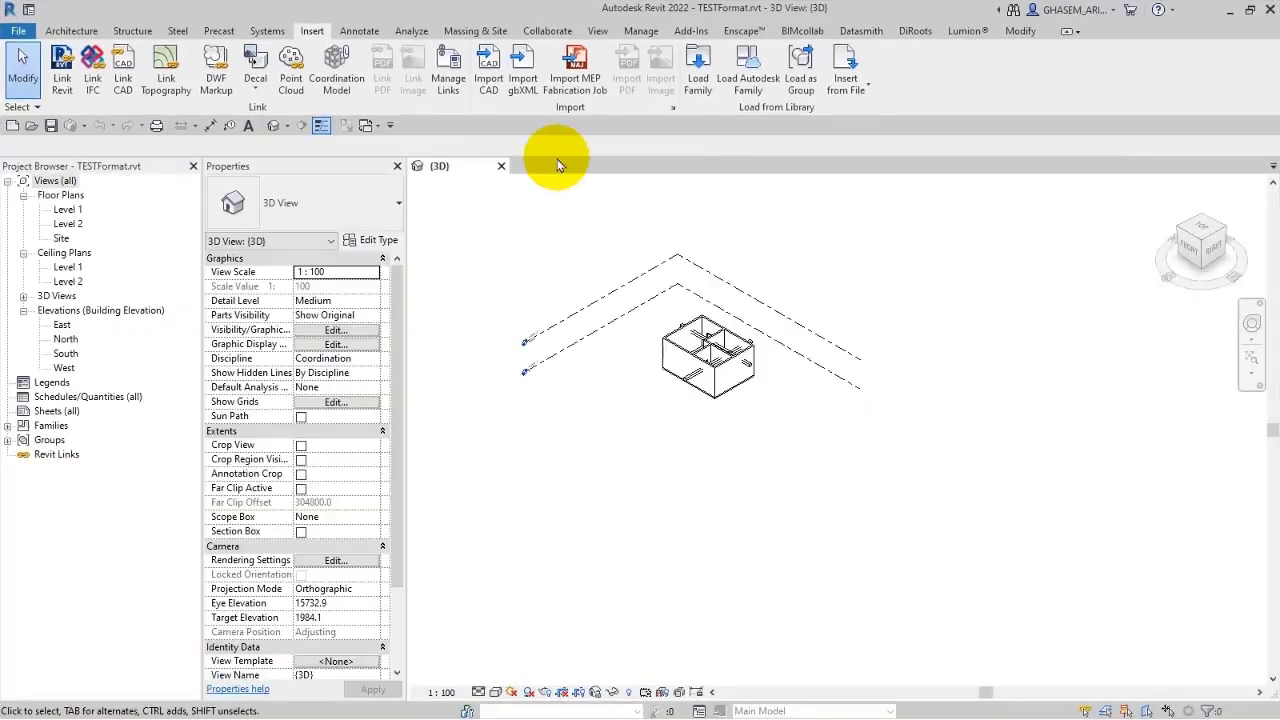
{"action": "left_click", "coordinate": [340, 68]}
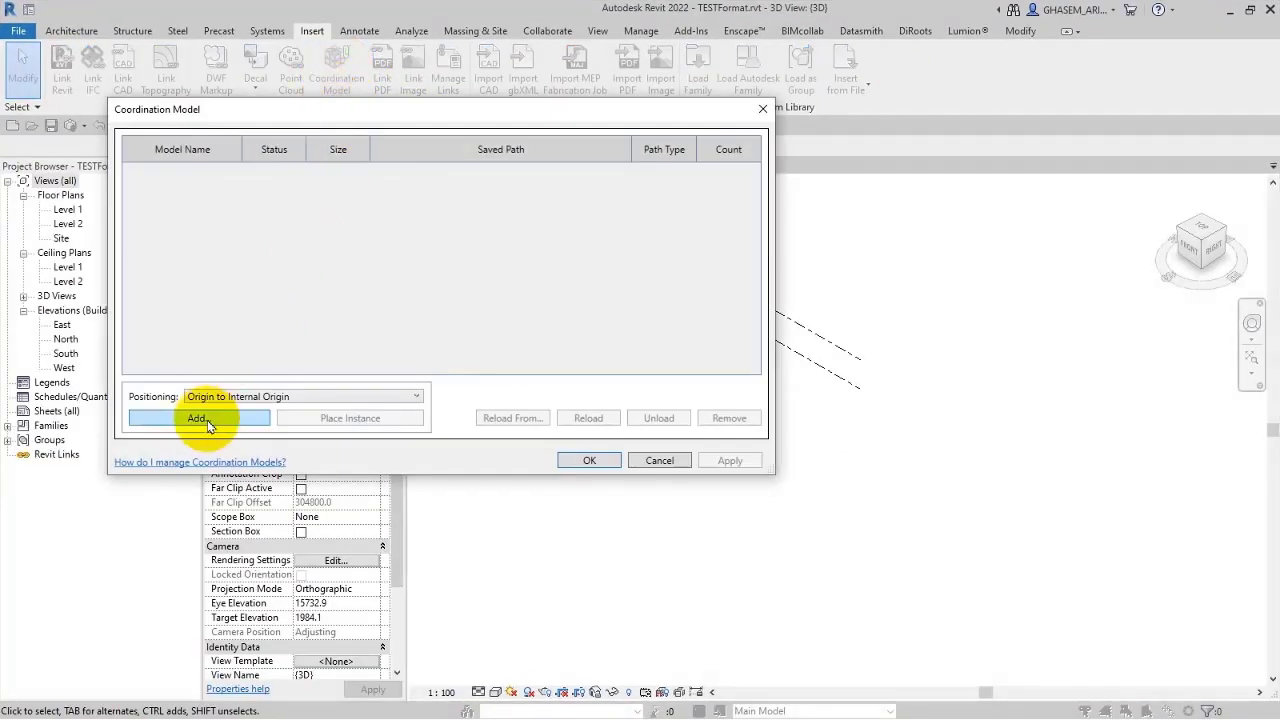
{"action": "left_click", "coordinate": [209, 425]}
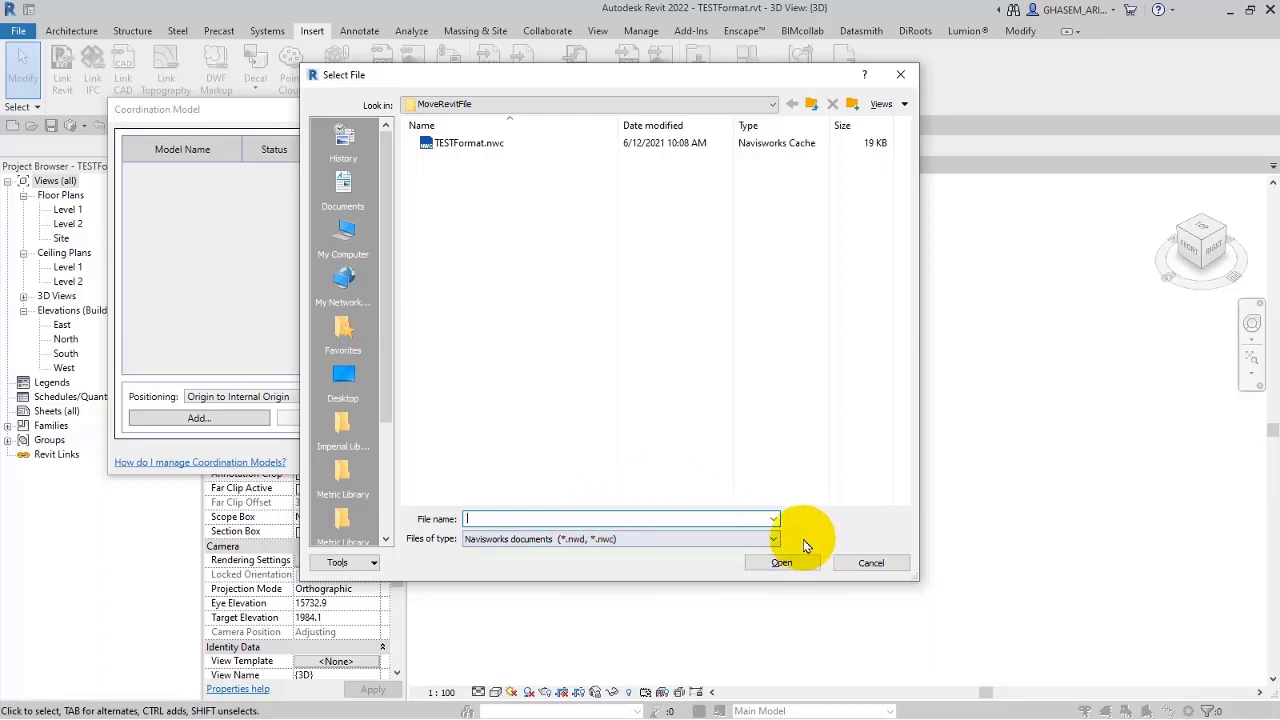
{"action": "left_click", "coordinate": [868, 563]}
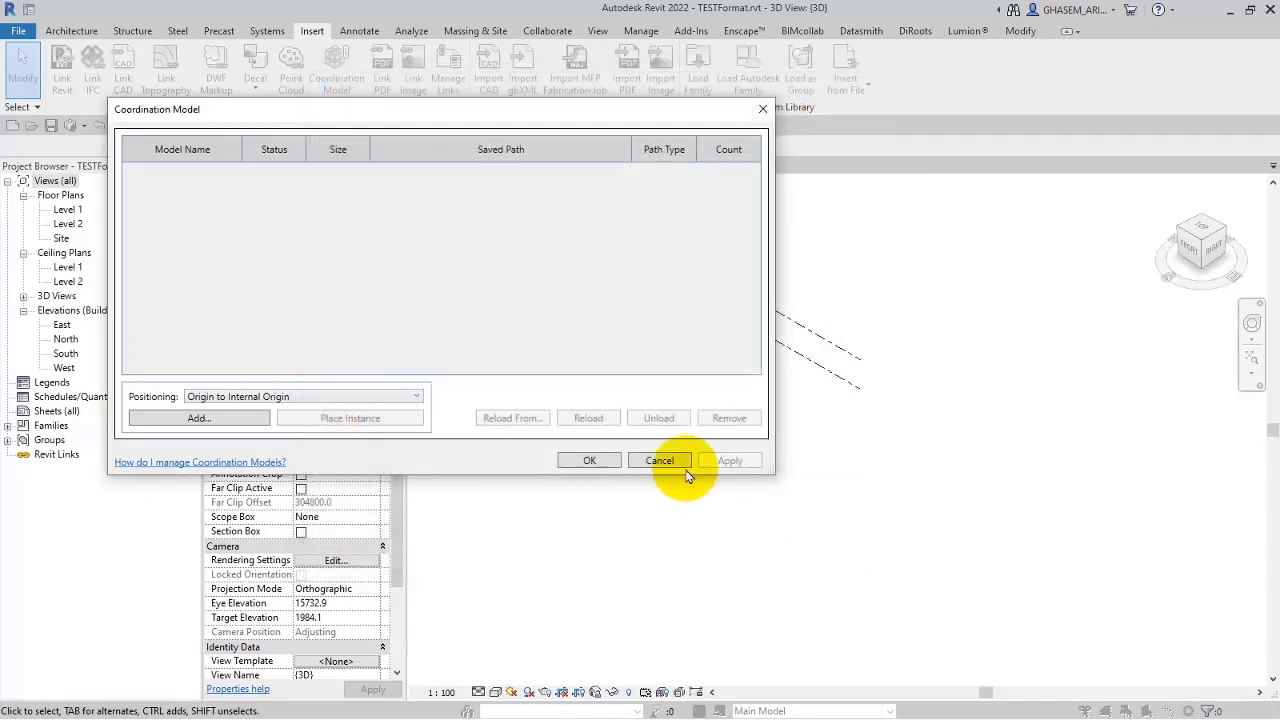